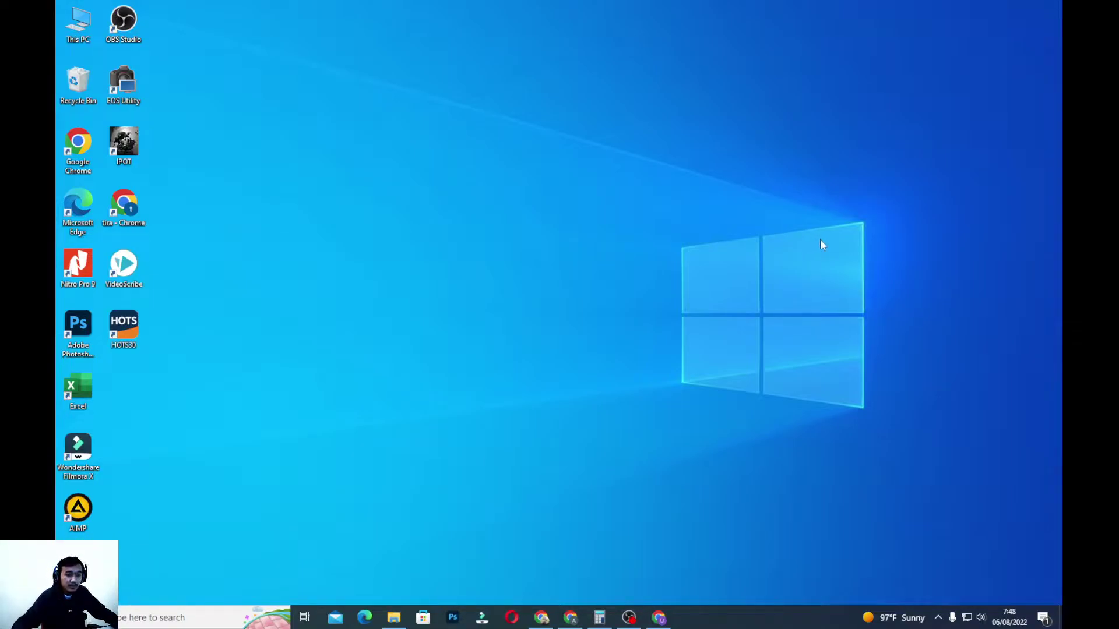
Switch to Stockbit in Chrome and view the analyst ratings for the WIKA stock.
click(571, 618)
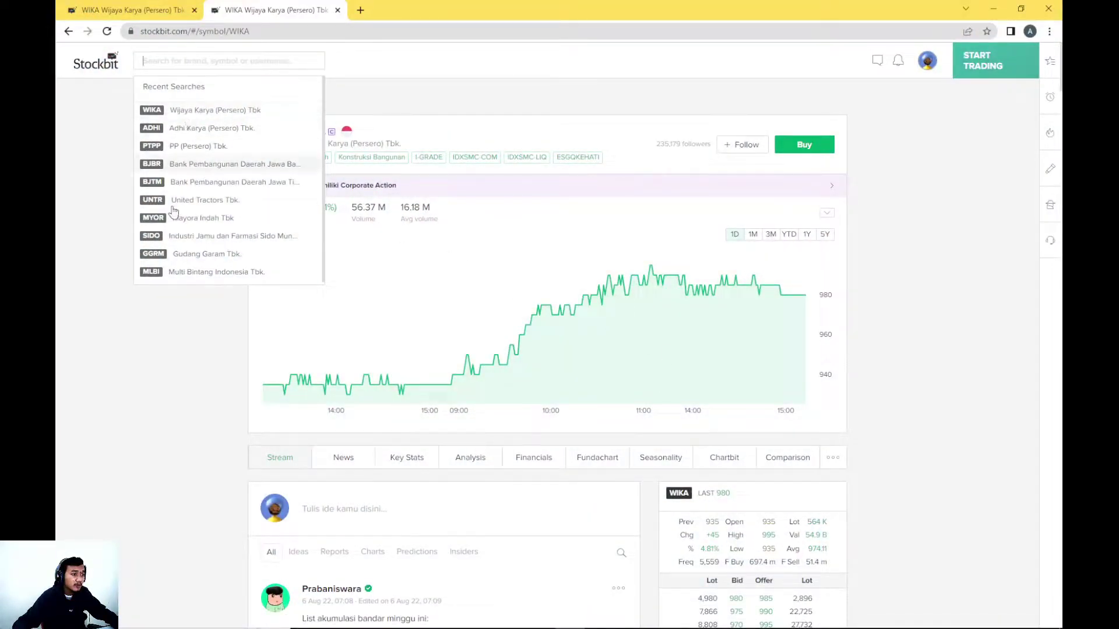
click(172, 115)
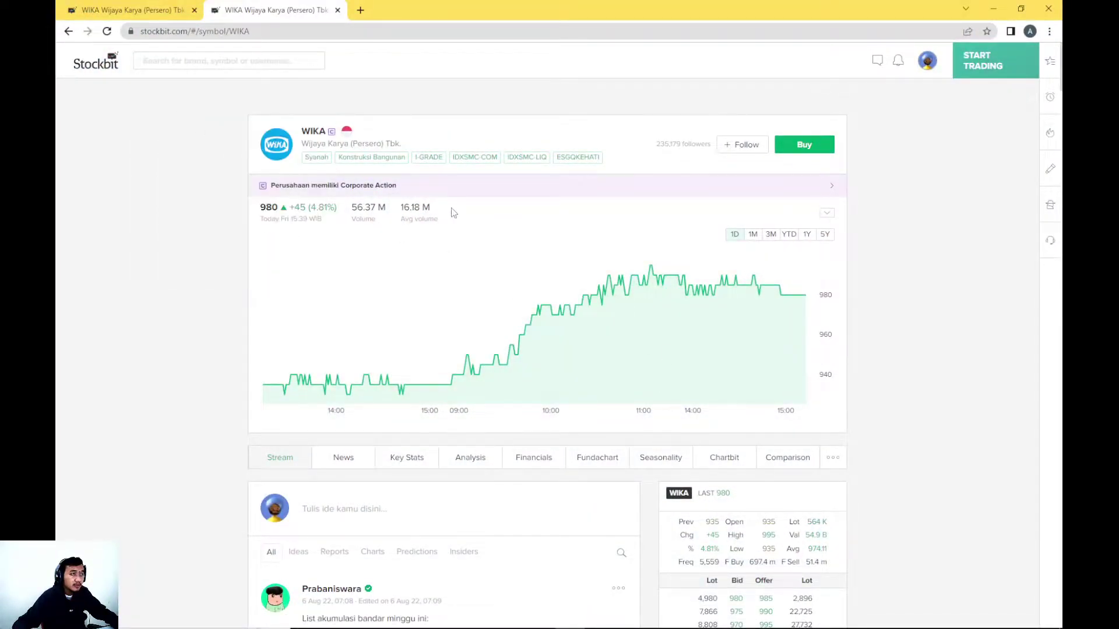
click(521, 460)
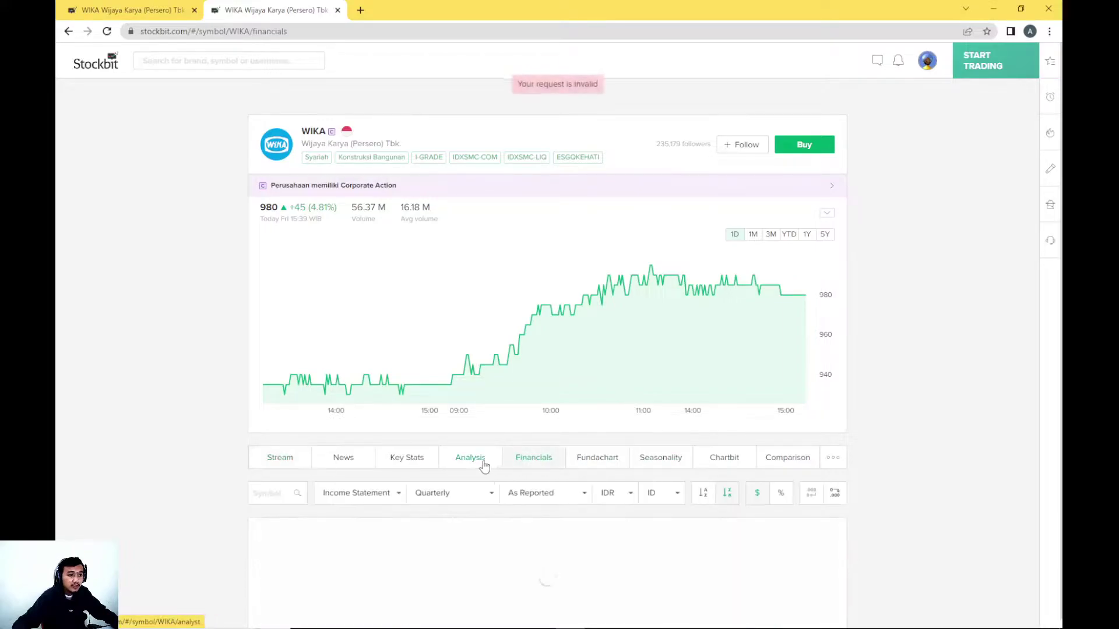
click(478, 460)
scroll(496, 454, down, 3)
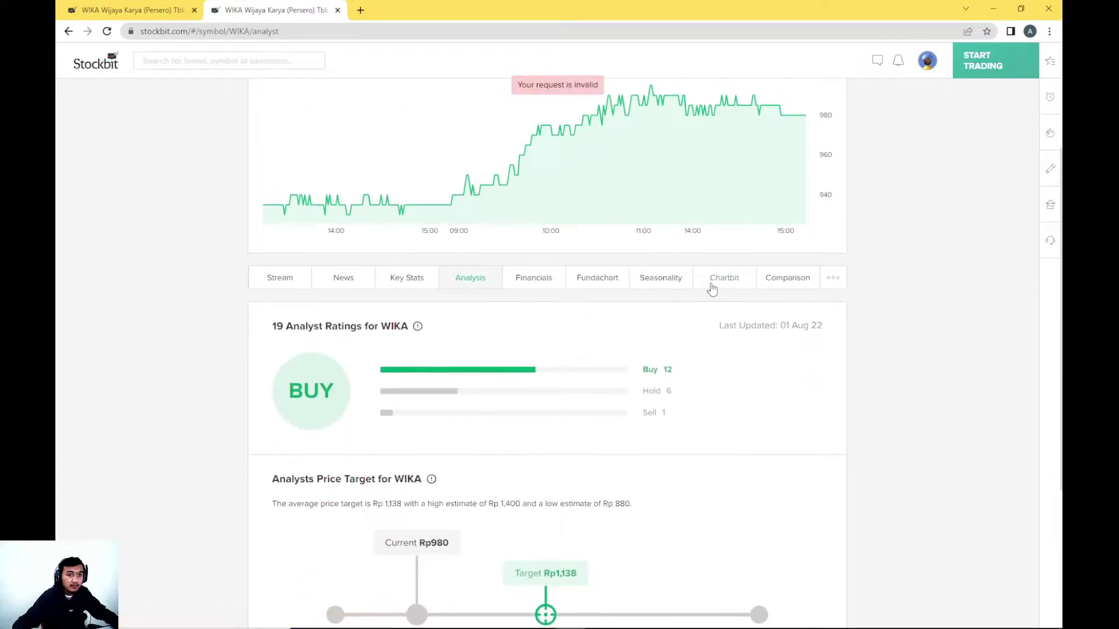
Open WIKA's key stats and examine its Q1 2022 net income.
click(398, 279)
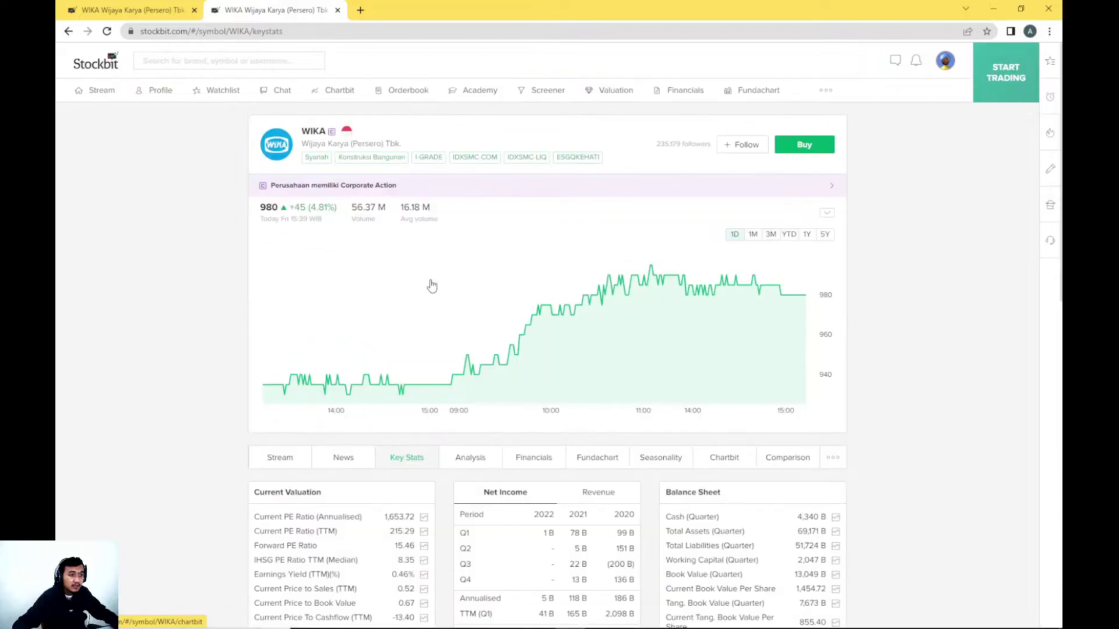
scroll(482, 344, down, 4)
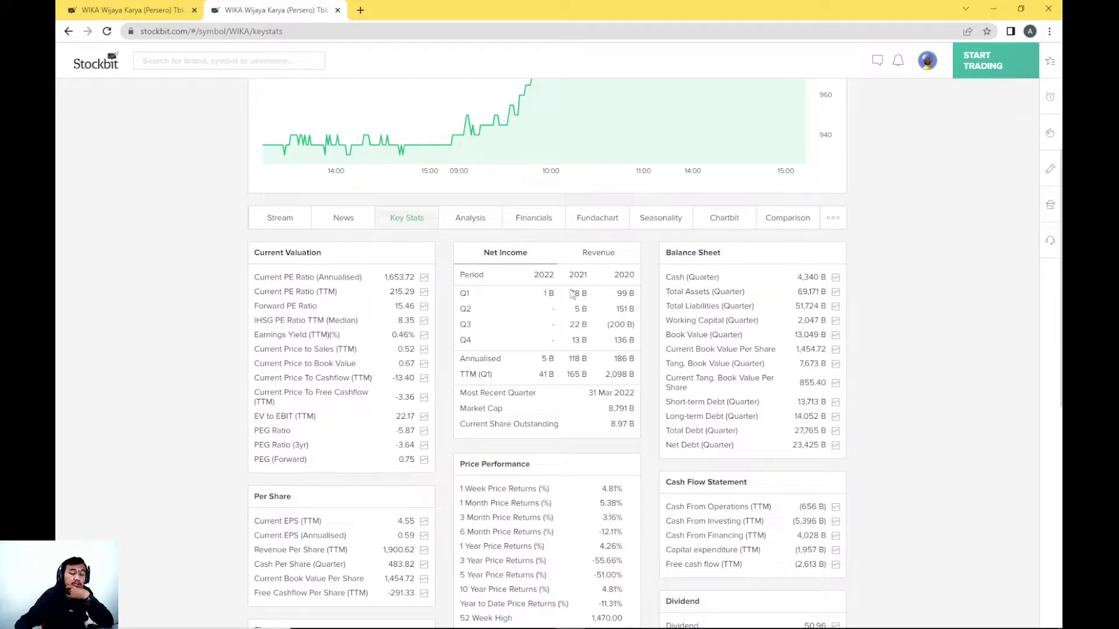
drag(587, 290, 543, 298)
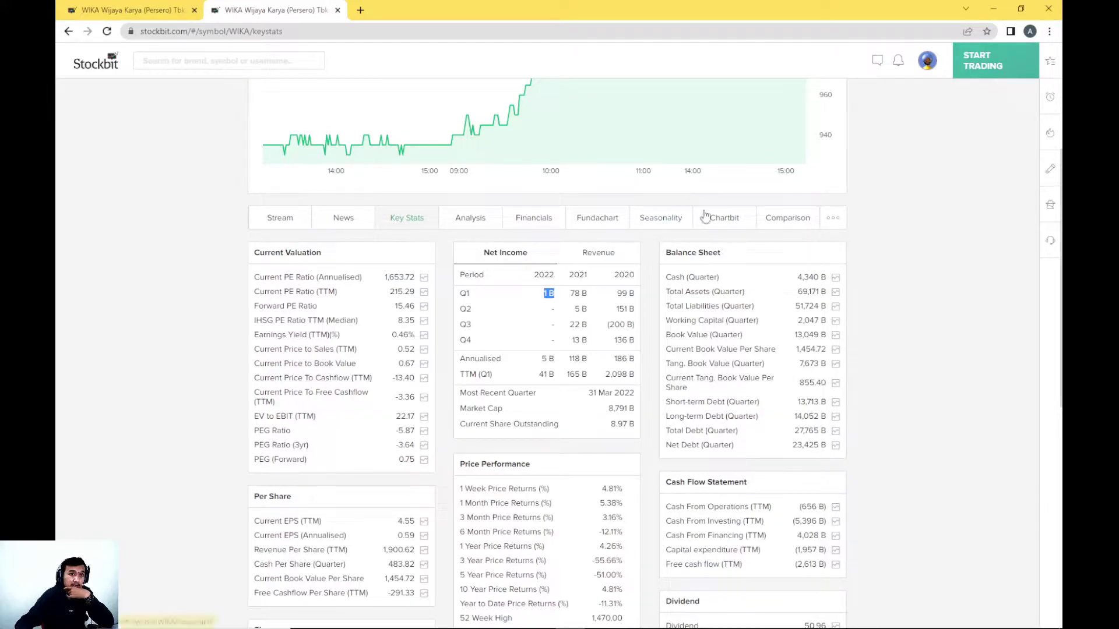
Open WIKA's stock comparison and remove PTPP and ADHI, keeping only WSKT alongside it.
click(791, 221)
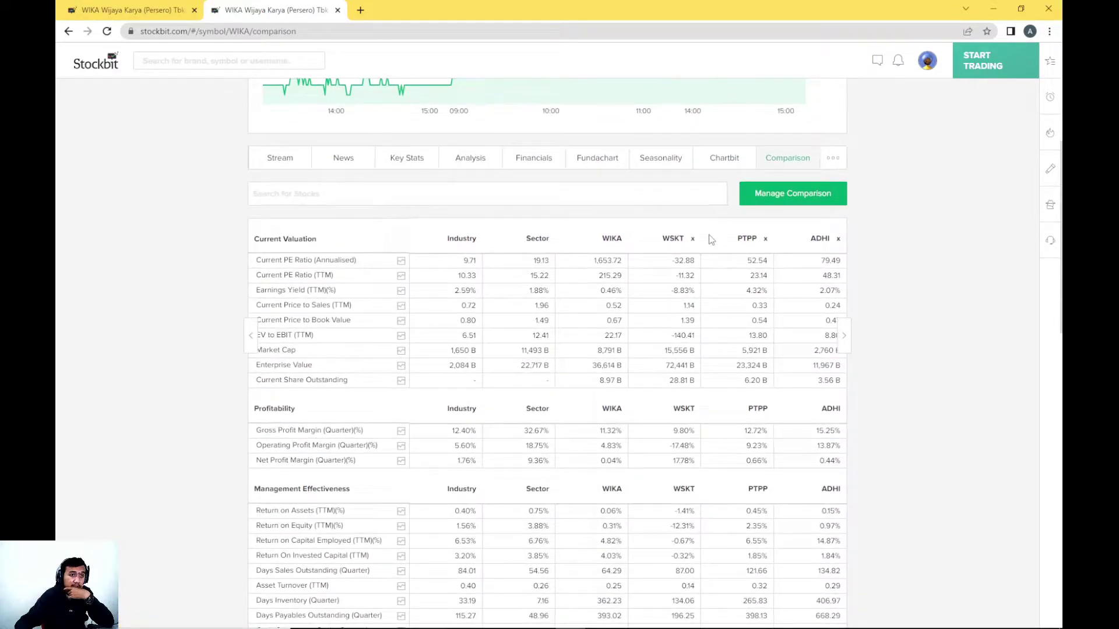
click(765, 239)
click(838, 239)
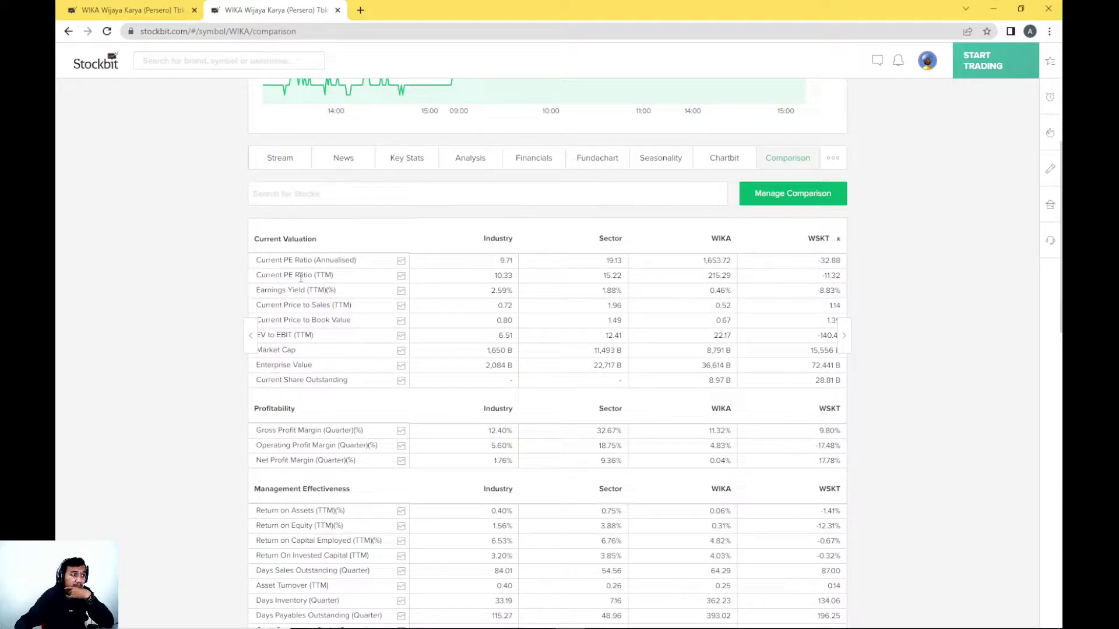
Examine the Current PE Ratio (TTM) row in WIKA's comparison, highlighting the WSKT figure.
drag(293, 275, 813, 297)
click(813, 297)
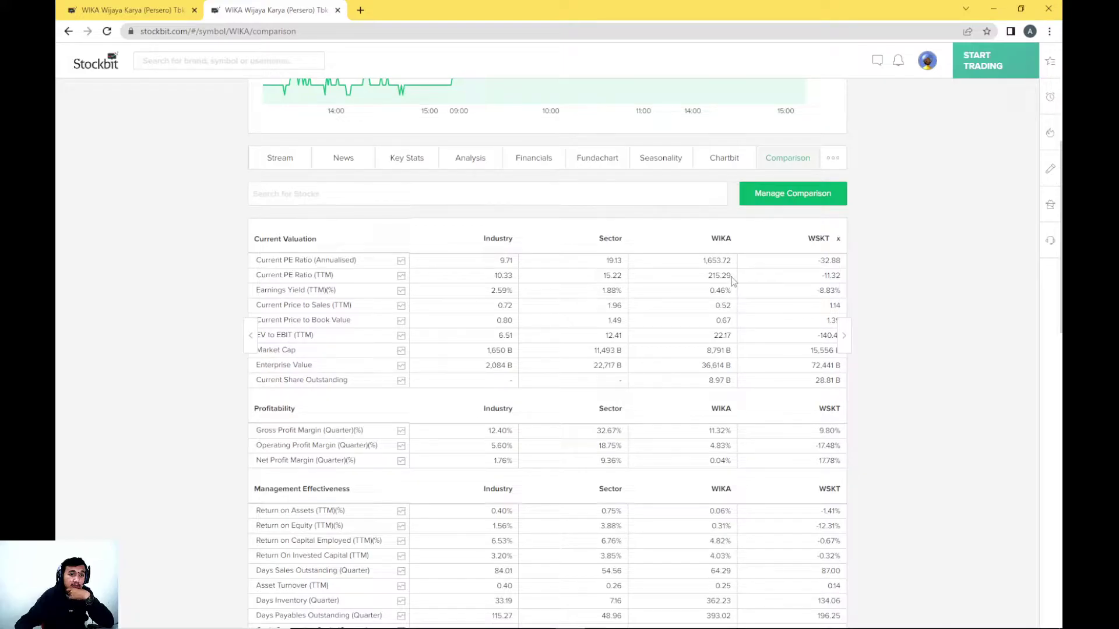
drag(821, 276, 842, 281)
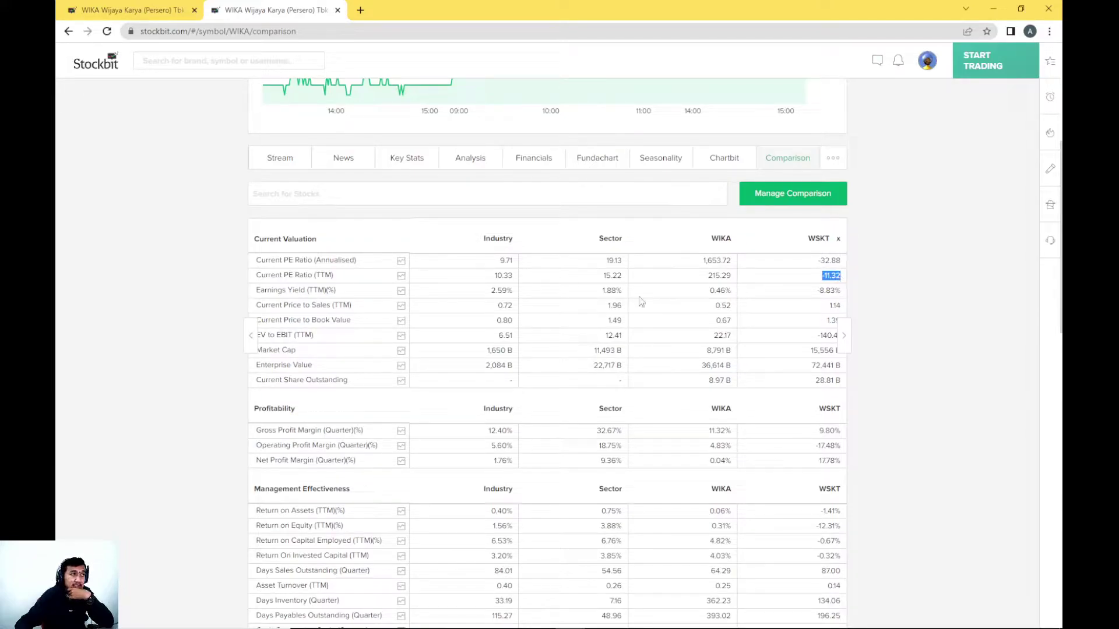
Search for "wsk" and open the WSKT (Waskita Karya) stock page.
scroll(647, 295, up, 5)
click(305, 65)
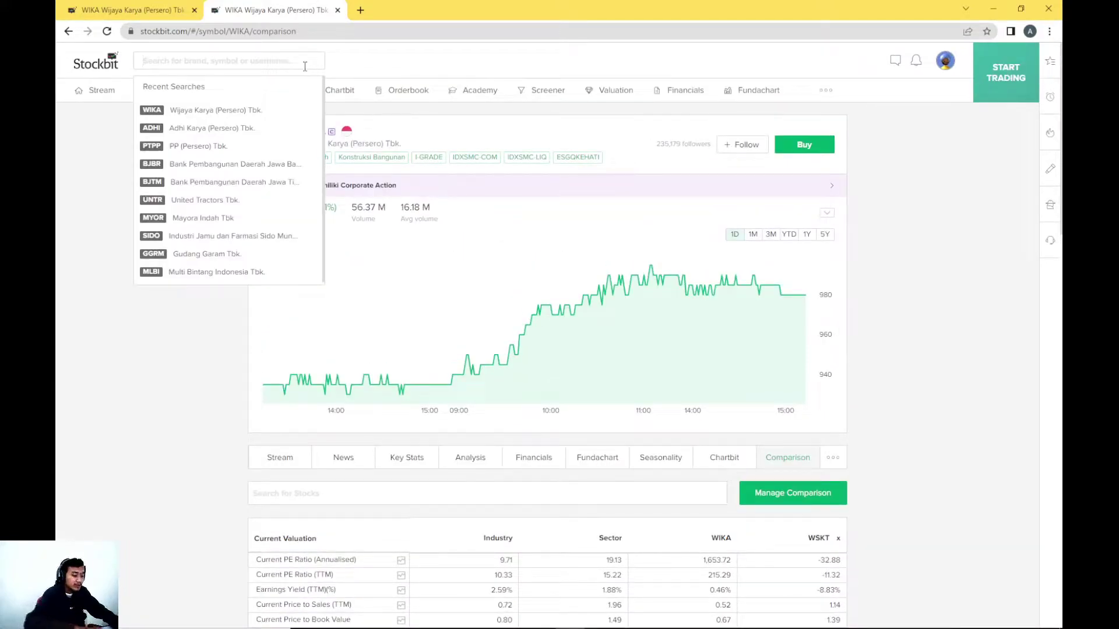
text(wsk)
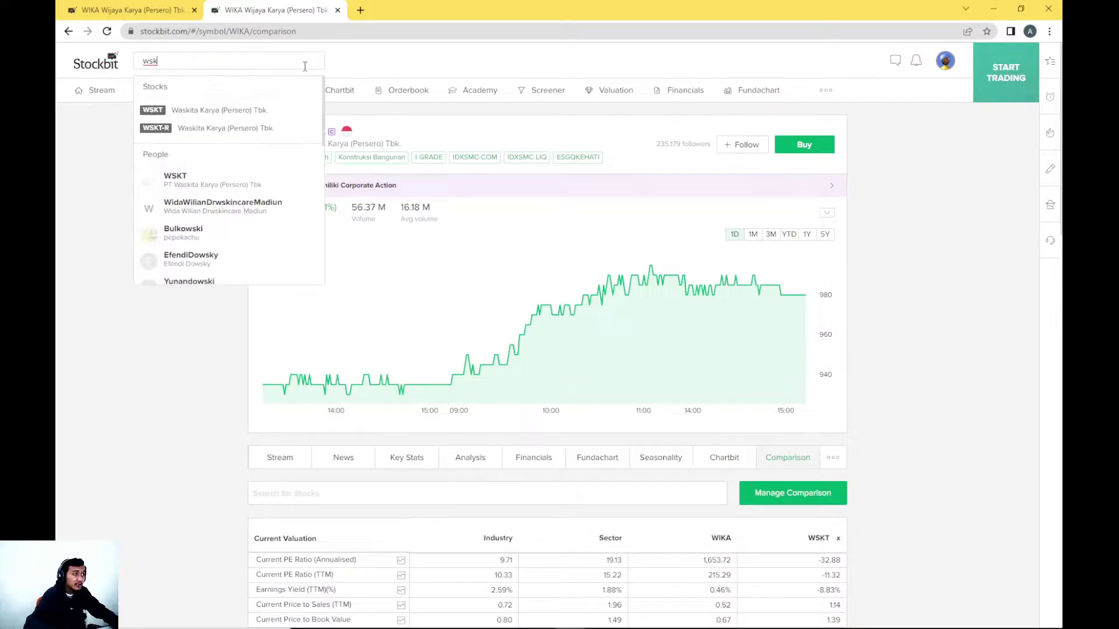
key(Down)
key(Return)
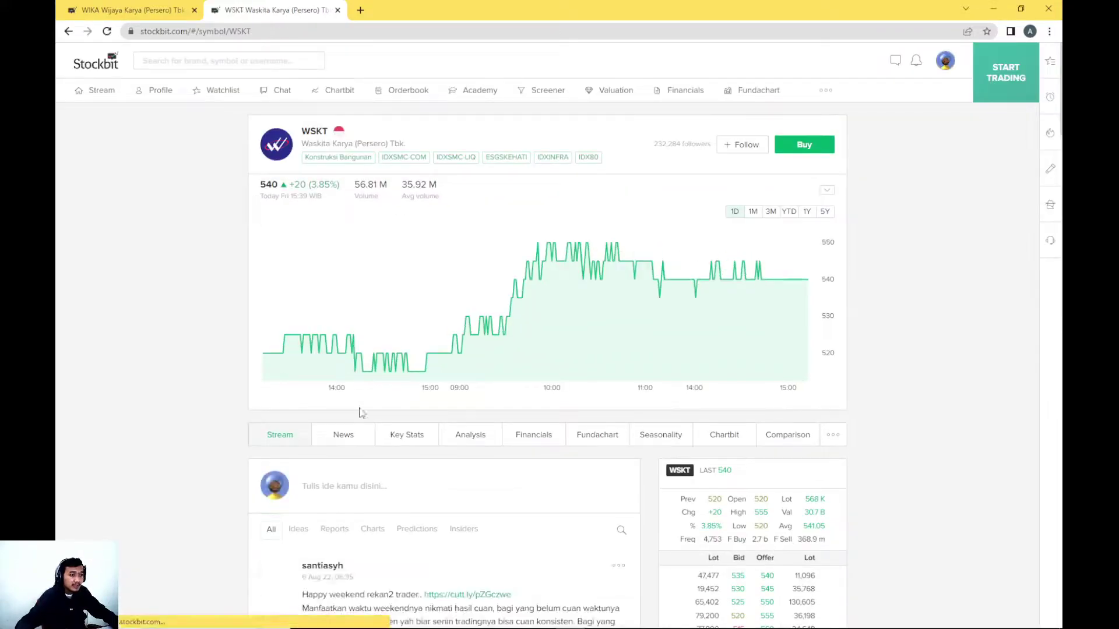
Open WSKT's key stats and examine its Q1 net income for 2022 and 2021.
click(409, 436)
scroll(409, 436, down, 1)
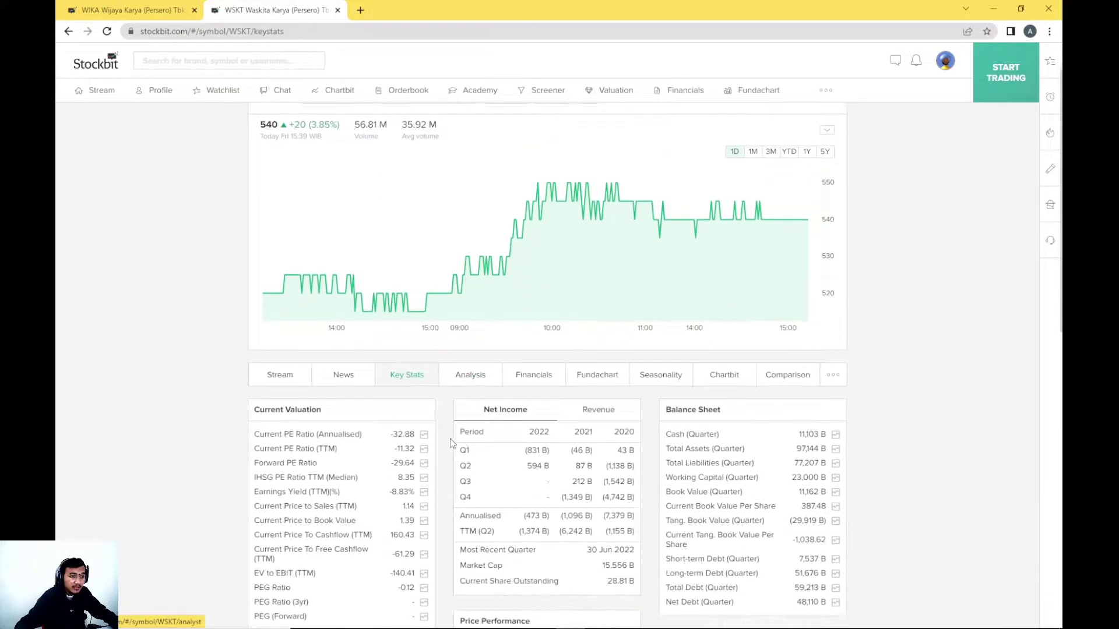
drag(549, 451, 522, 459)
click(545, 454)
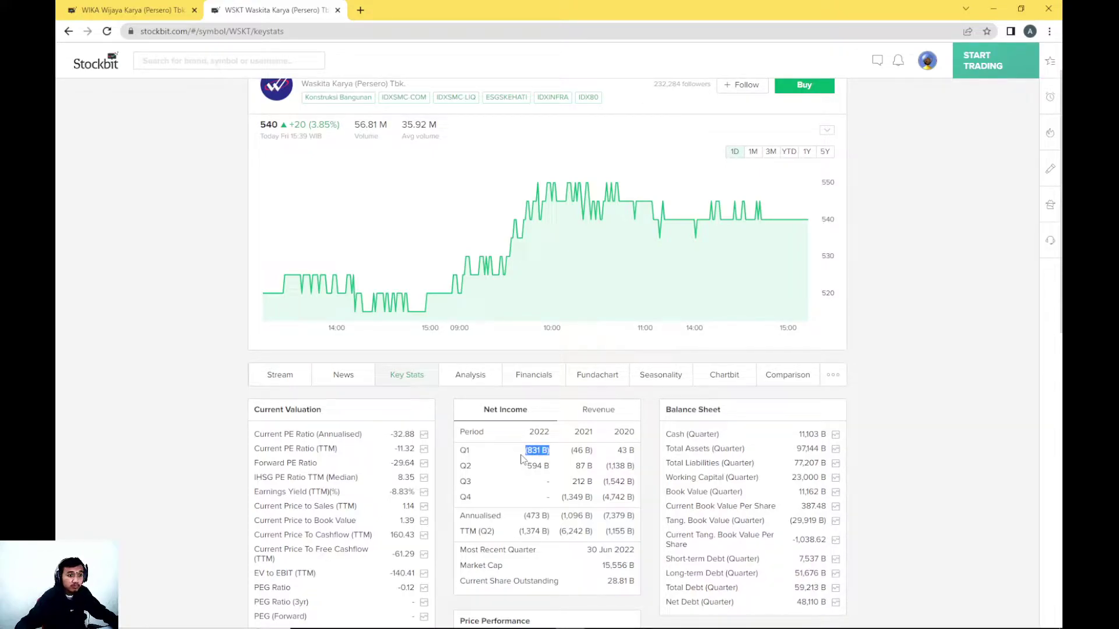
drag(593, 450, 573, 451)
click(592, 453)
drag(593, 453, 515, 452)
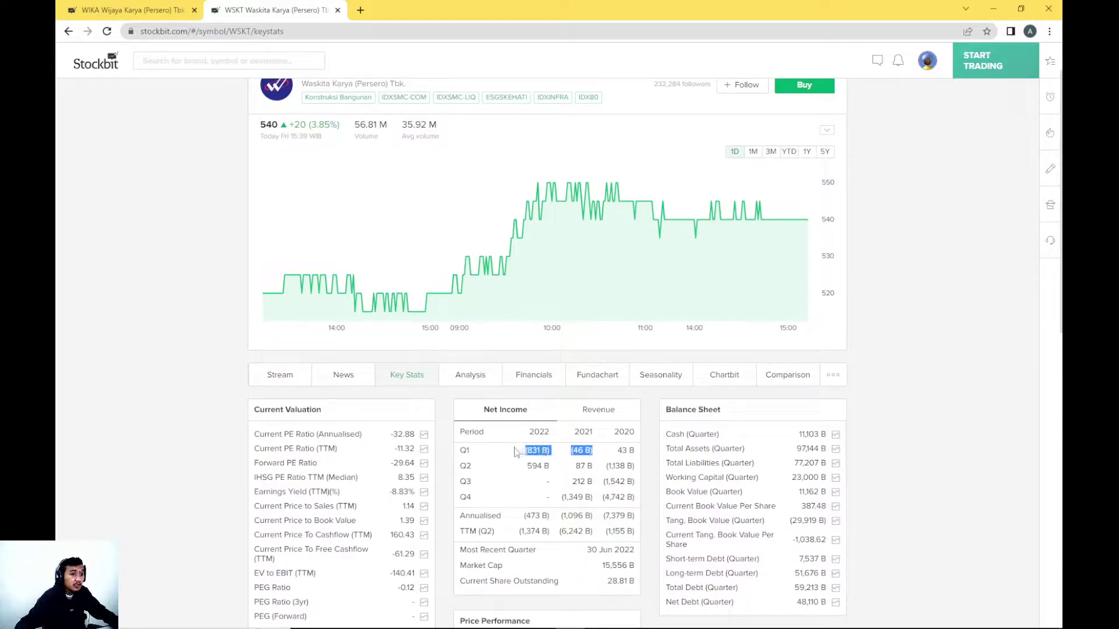
click(509, 452)
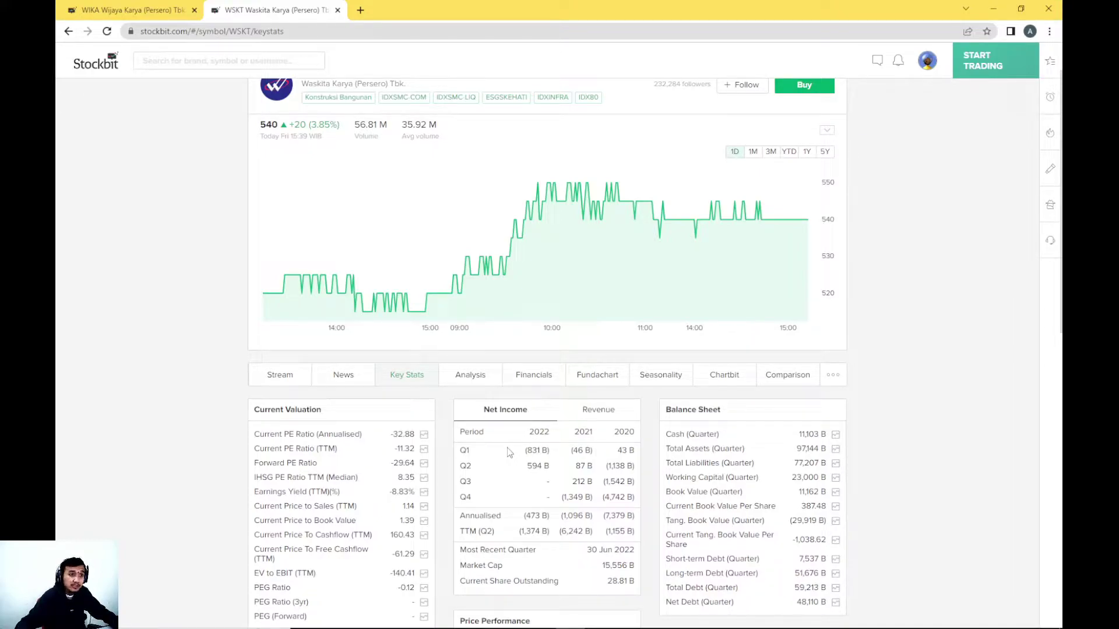
Open WSKT's stock comparison and remove PTPP and ADHI so only WIKA is compared with it.
click(779, 378)
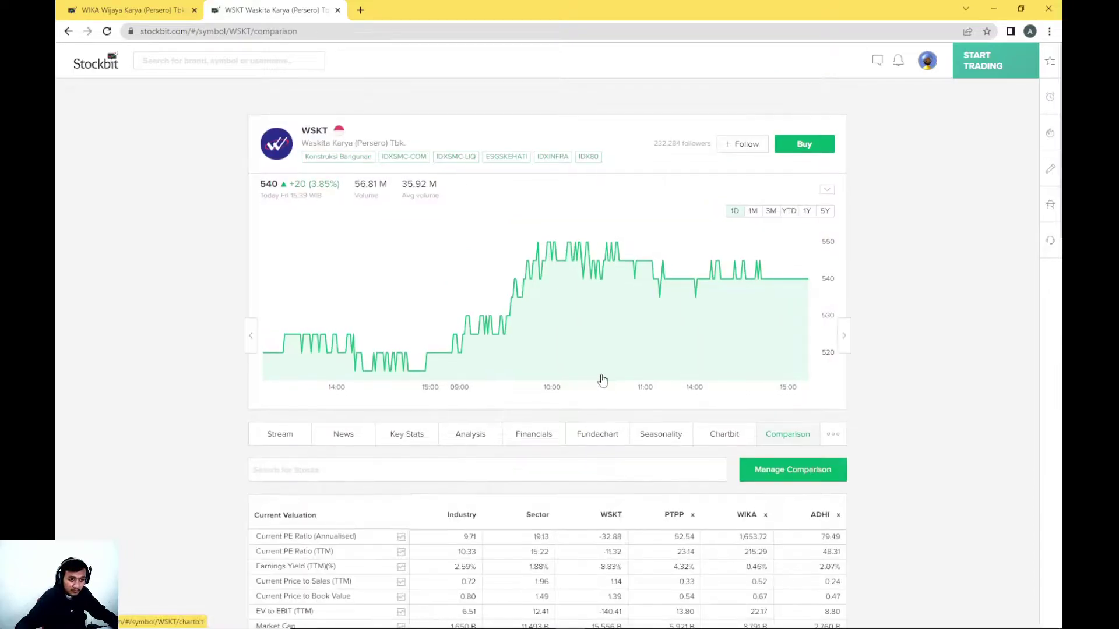
scroll(602, 380, down, 4)
click(693, 277)
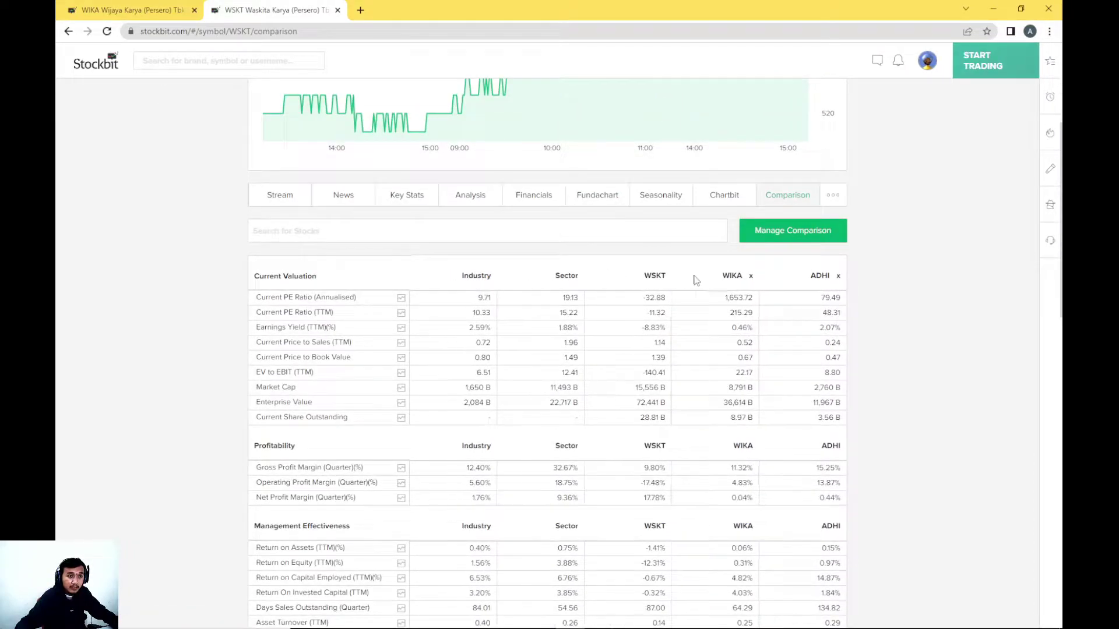
click(838, 277)
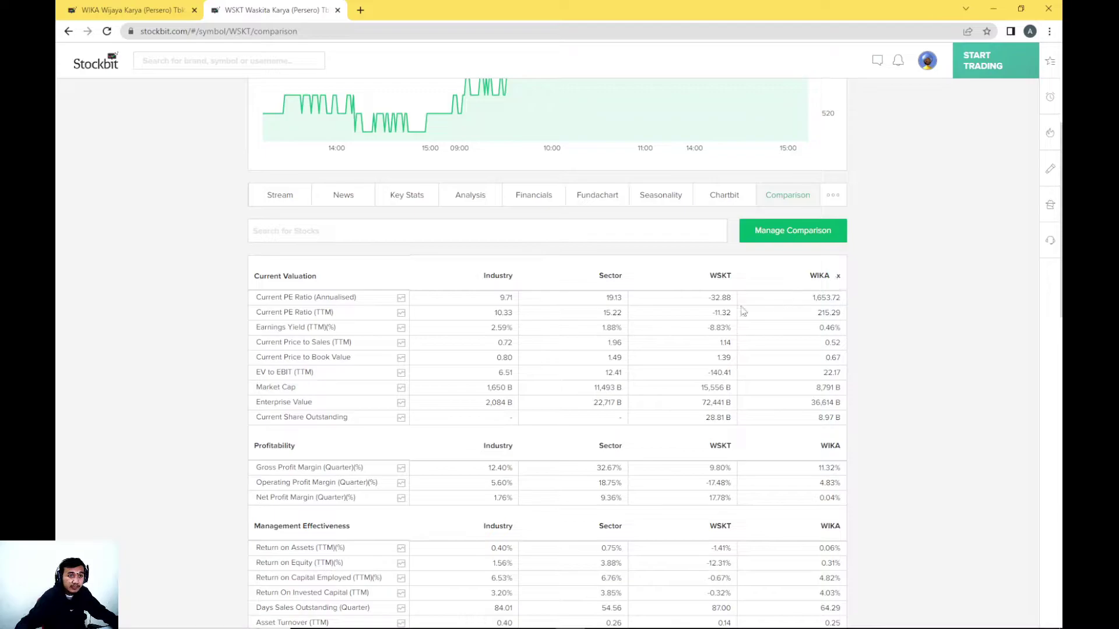
Compare the Current PE Ratio (TTM) of WSKT and WIKA with the industry and sector, focusing on WSKT's figure.
drag(308, 313, 840, 313)
click(841, 315)
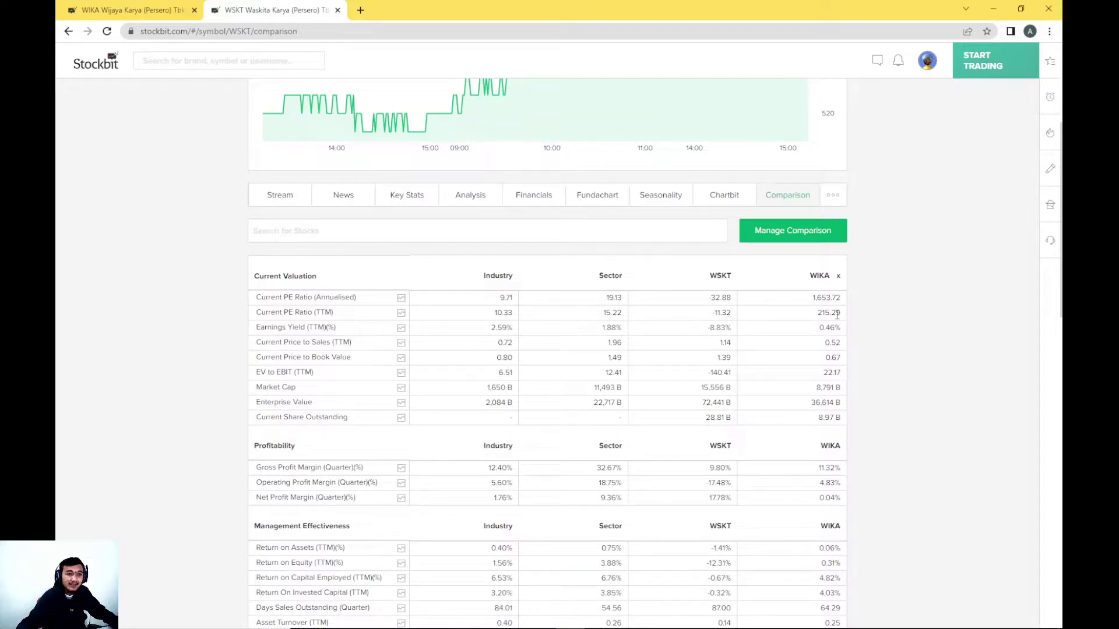
drag(250, 315, 844, 317)
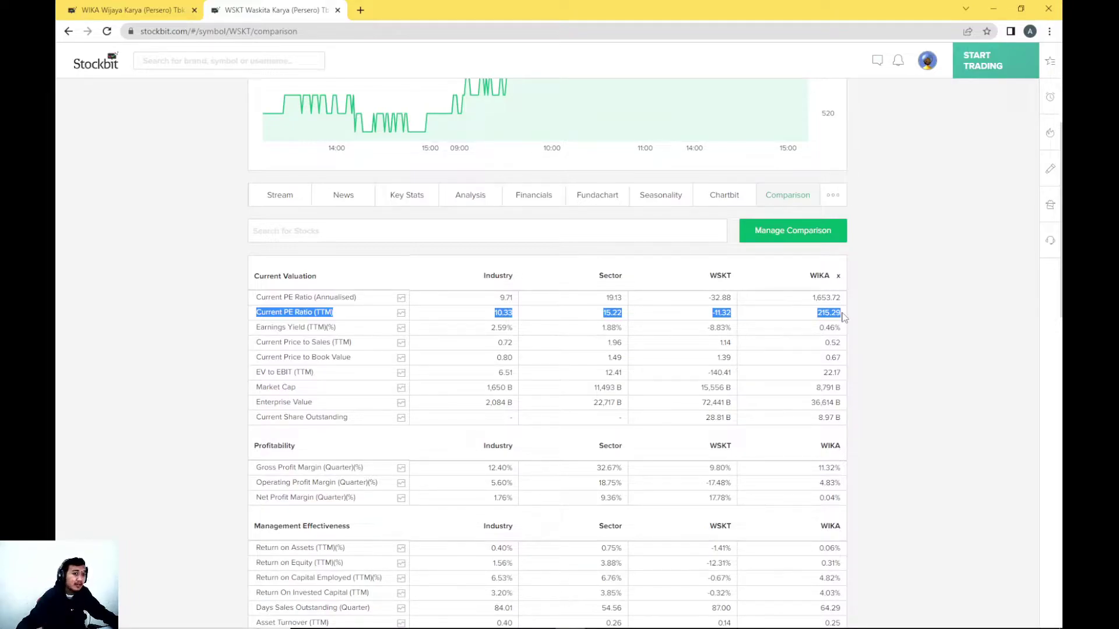
click(733, 317)
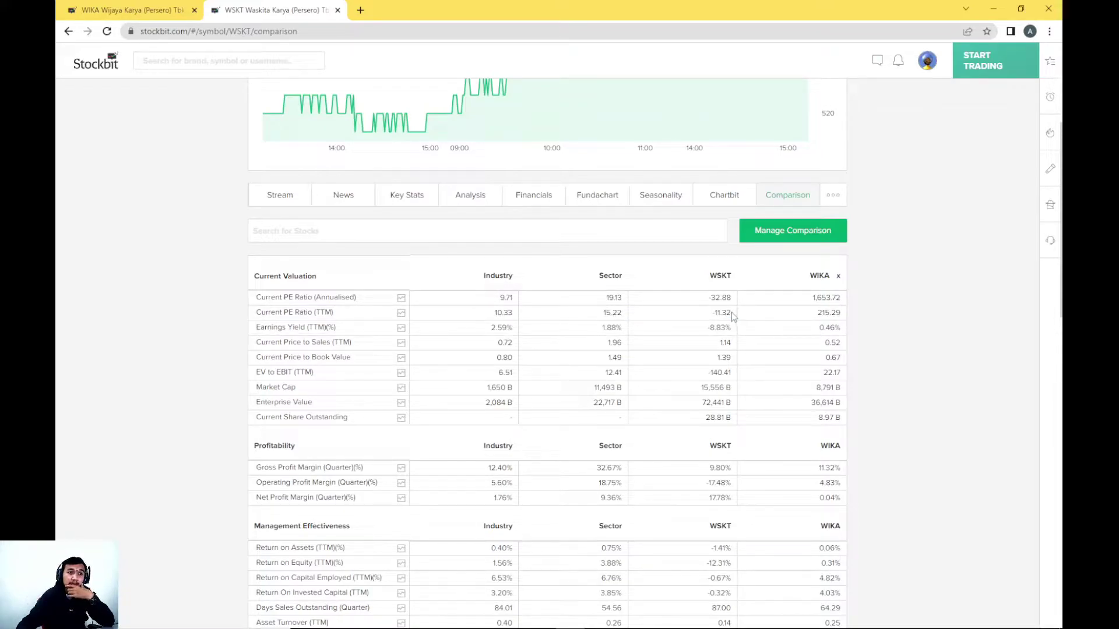
drag(734, 317, 716, 308)
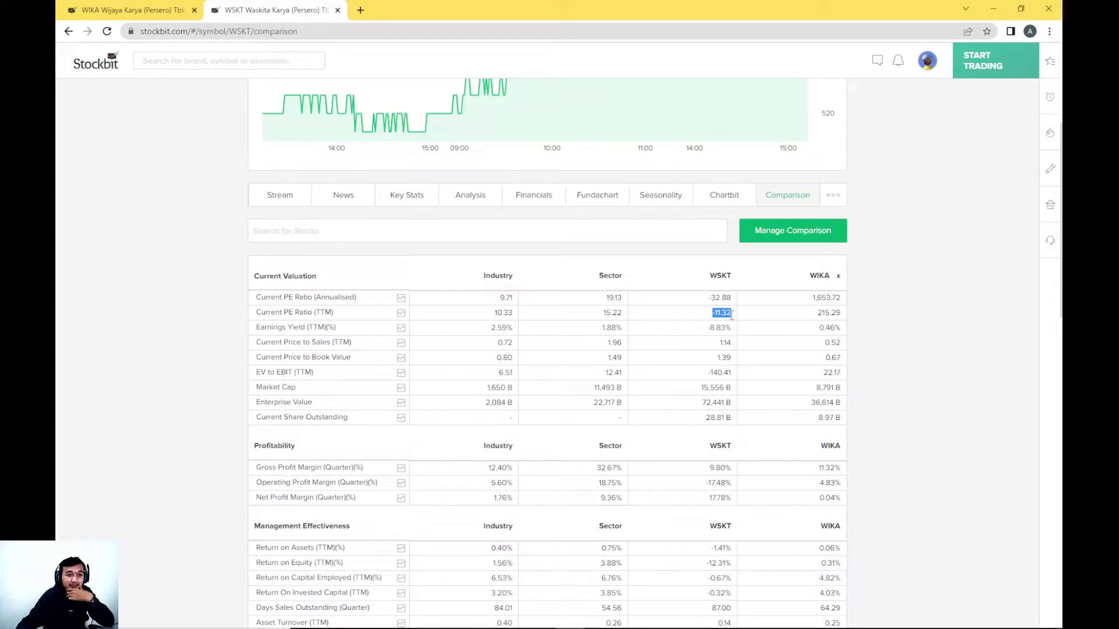
click(731, 315)
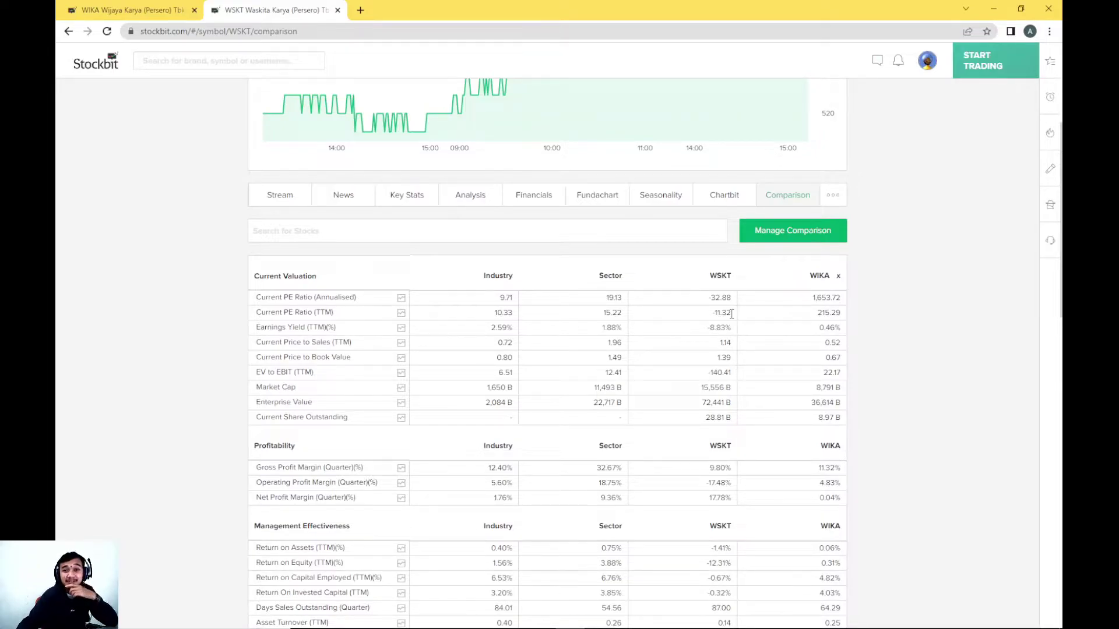
double_click(723, 313)
click(715, 315)
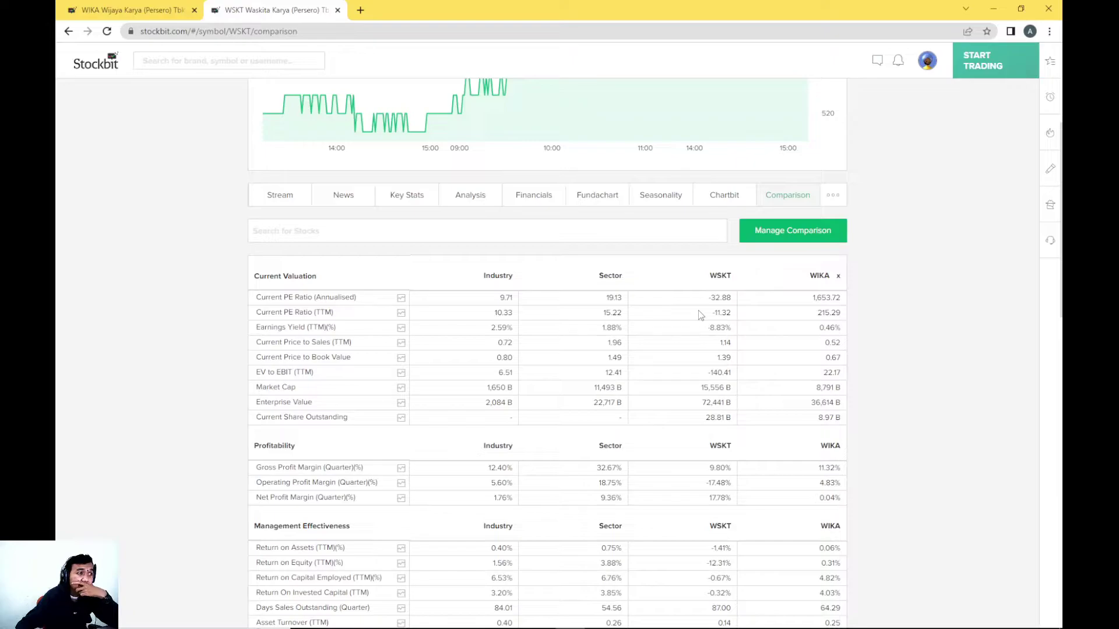
Examine the profitability section, comparing the quarterly gross and net profit margins of WSKT and WIKA.
scroll(699, 316, down, 4)
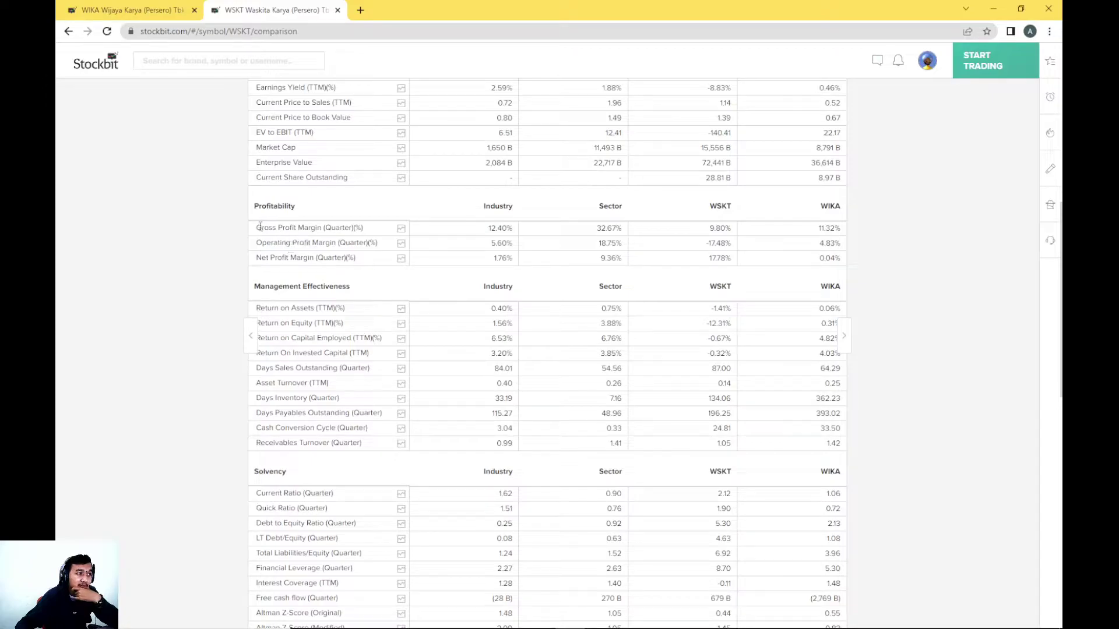
drag(258, 227, 364, 227)
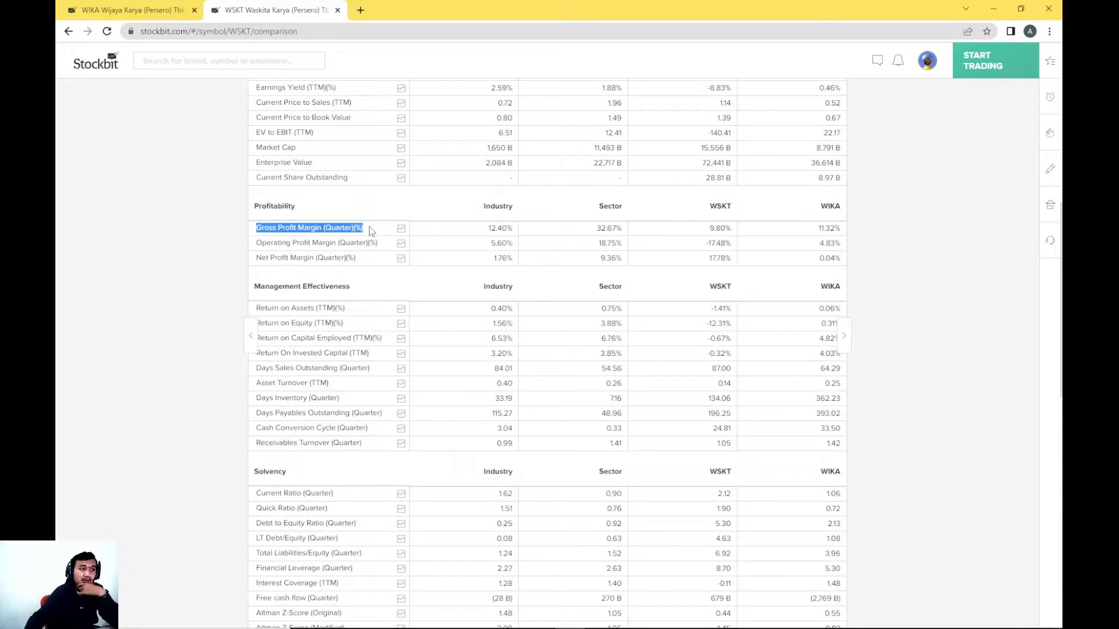
click(721, 225)
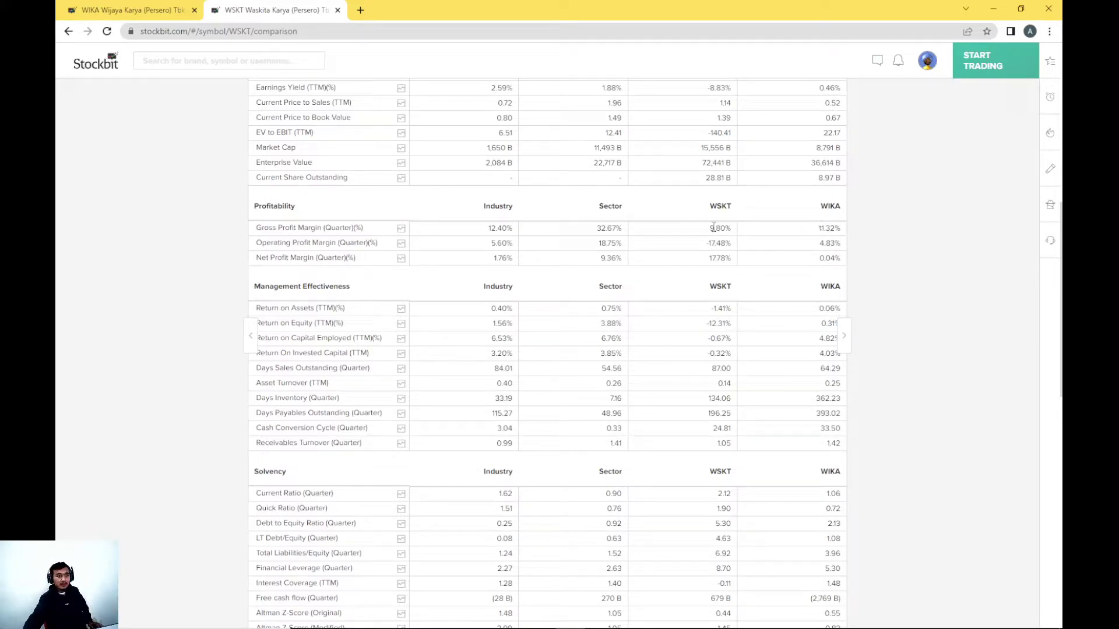
drag(842, 228, 823, 229)
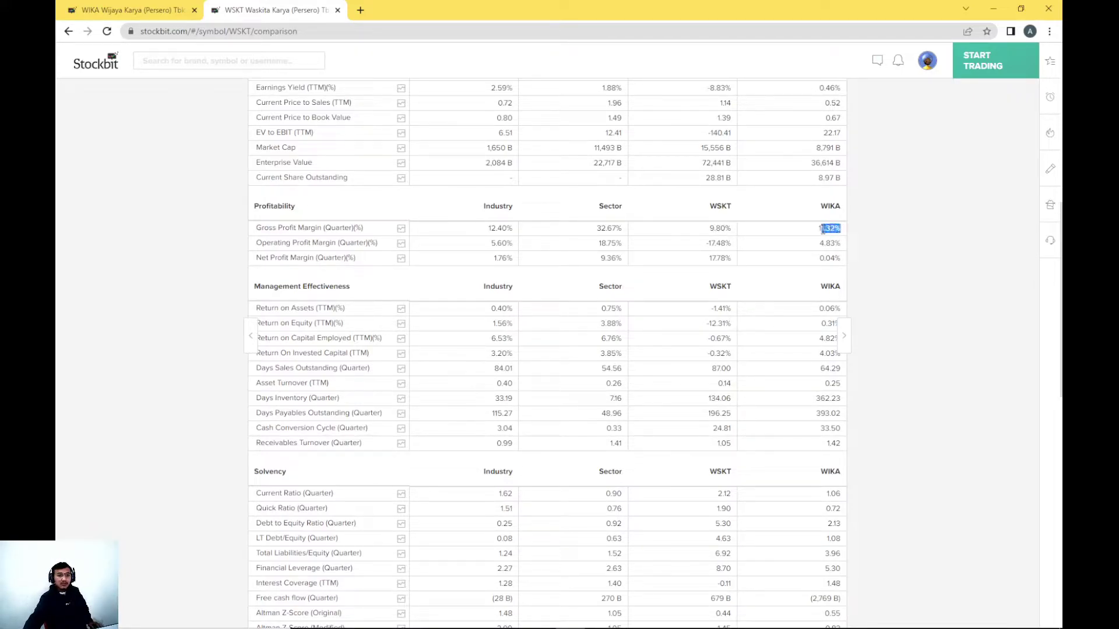
click(722, 264)
drag(700, 263, 735, 263)
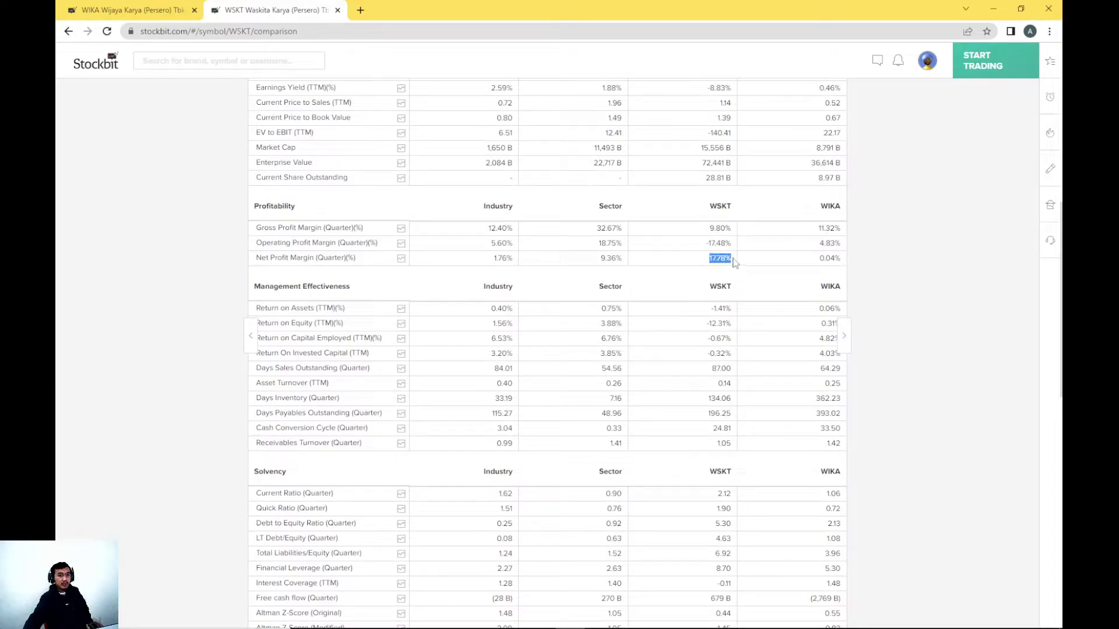
click(734, 264)
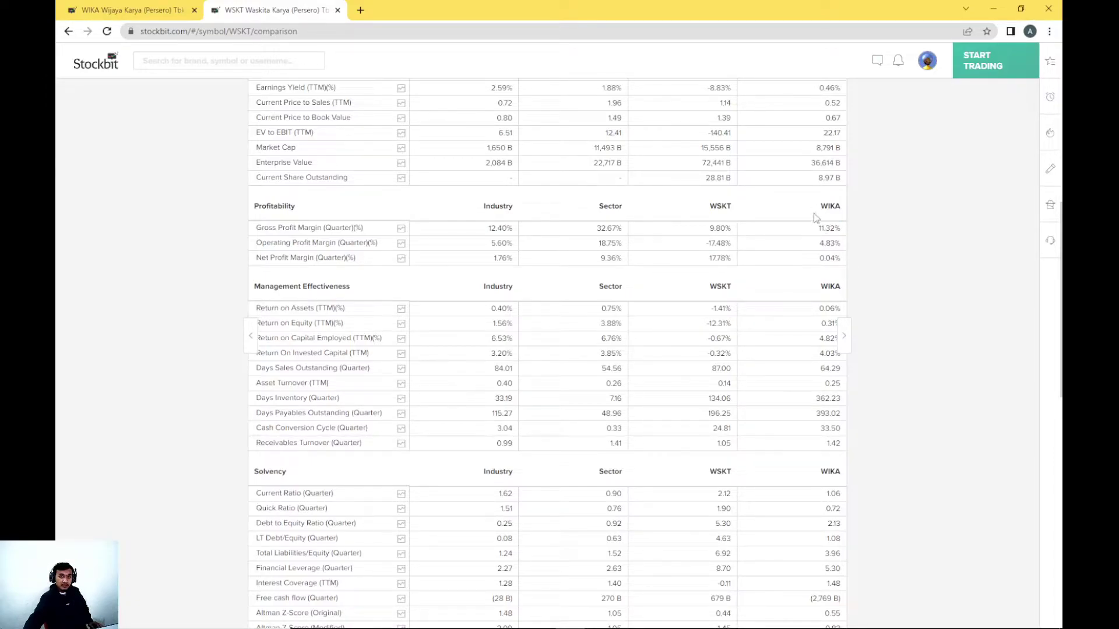
drag(819, 261, 845, 262)
click(781, 256)
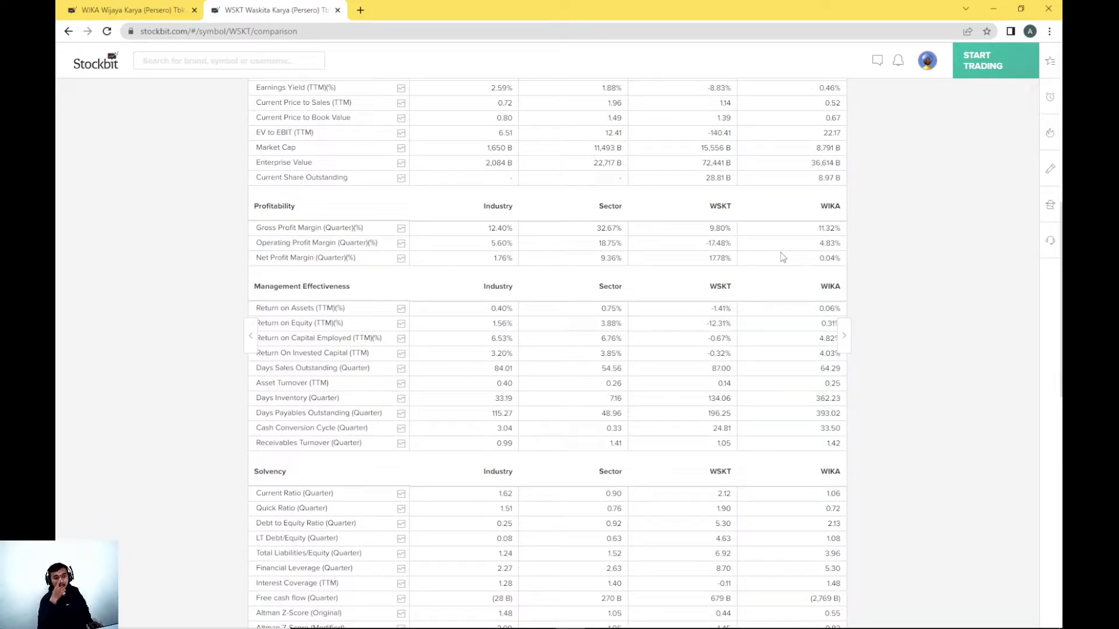
scroll(782, 255, up, 4)
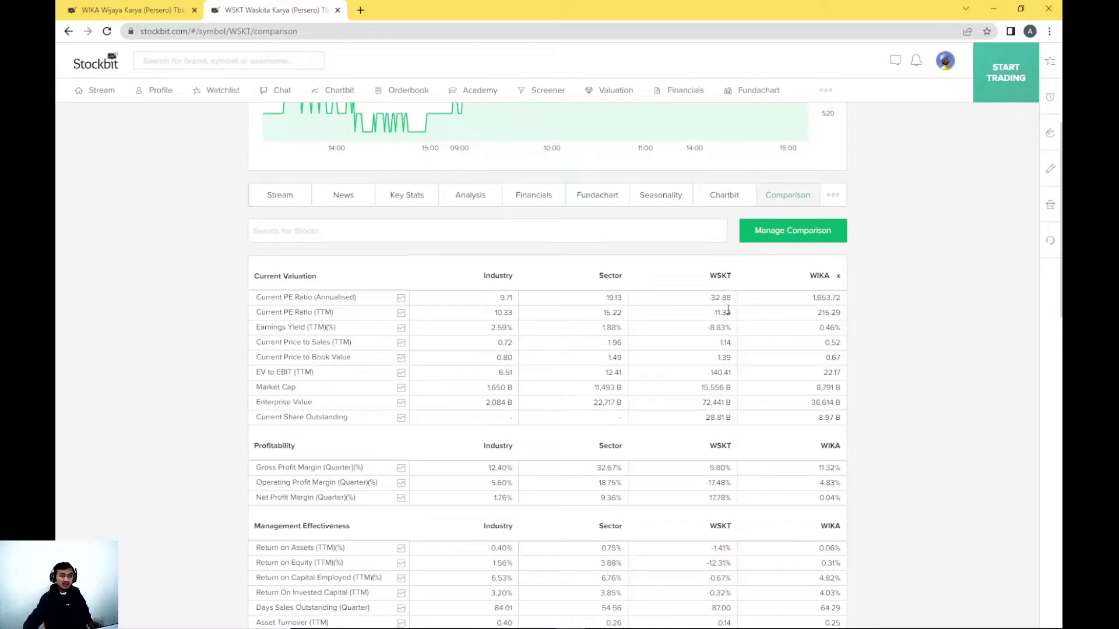
Examine WSKT's quarterly net profit margin in the profitability section of the comparison with WIKA.
scroll(708, 348, down, 5)
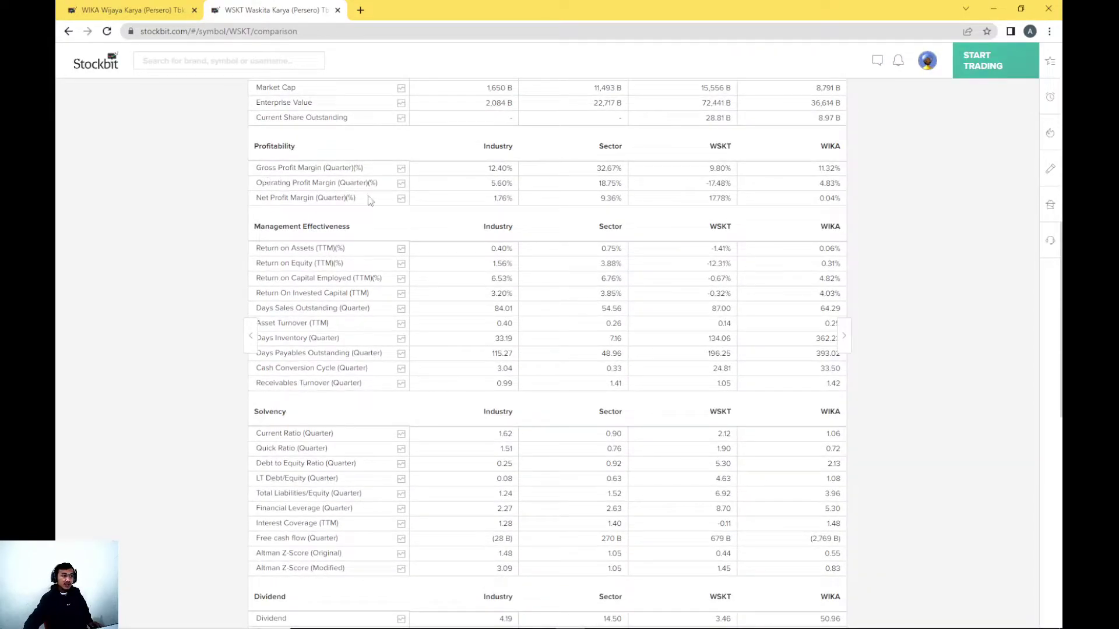
drag(731, 196, 702, 201)
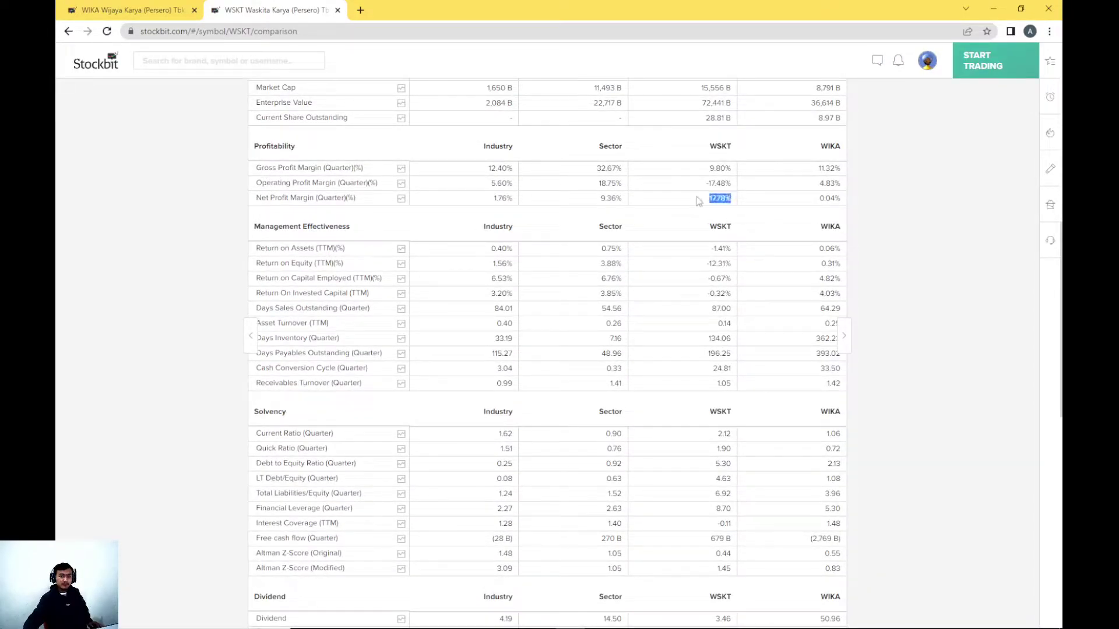
click(705, 201)
scroll(705, 201, up, 5)
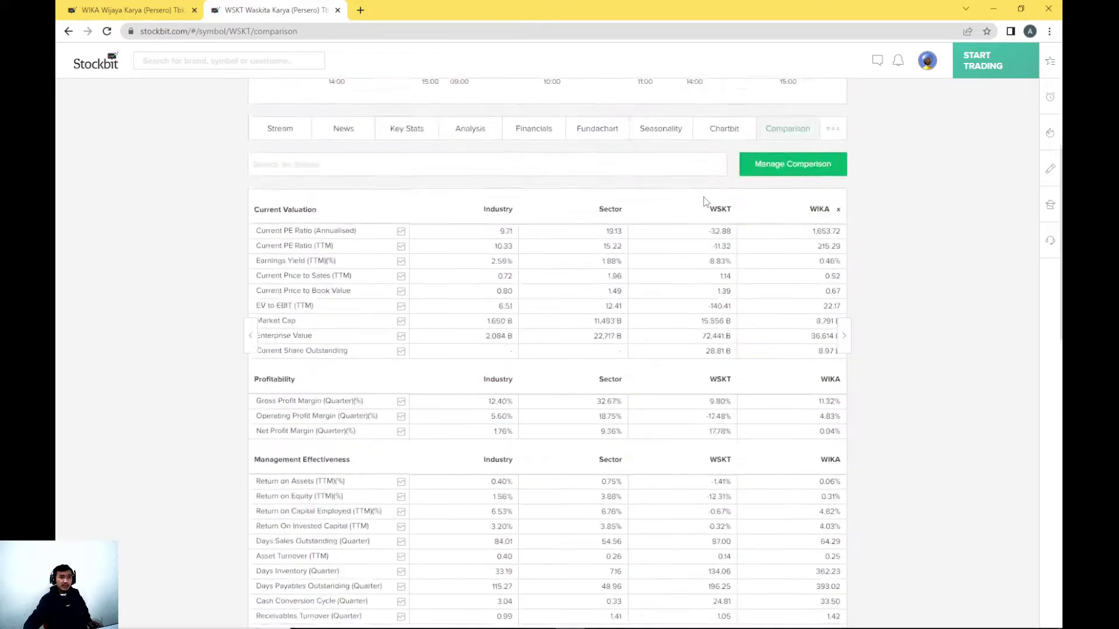
scroll(314, 255, down, 2)
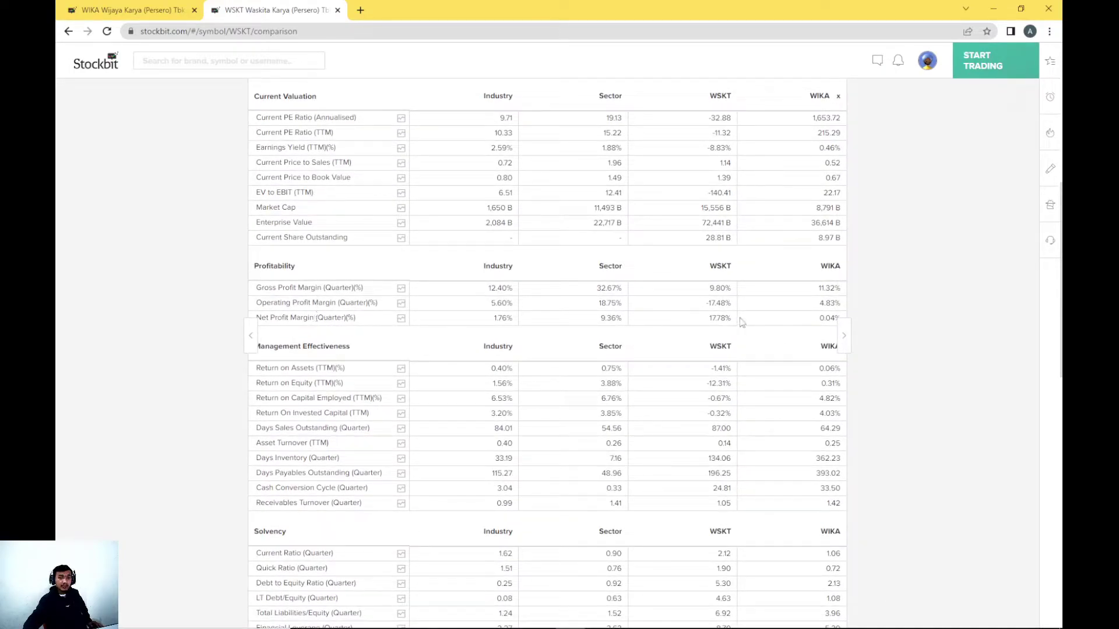
mouse_move(732, 319)
mouse_down()
mouse_move(711, 315)
mouse_move(739, 324)
mouse_up()
click(712, 316)
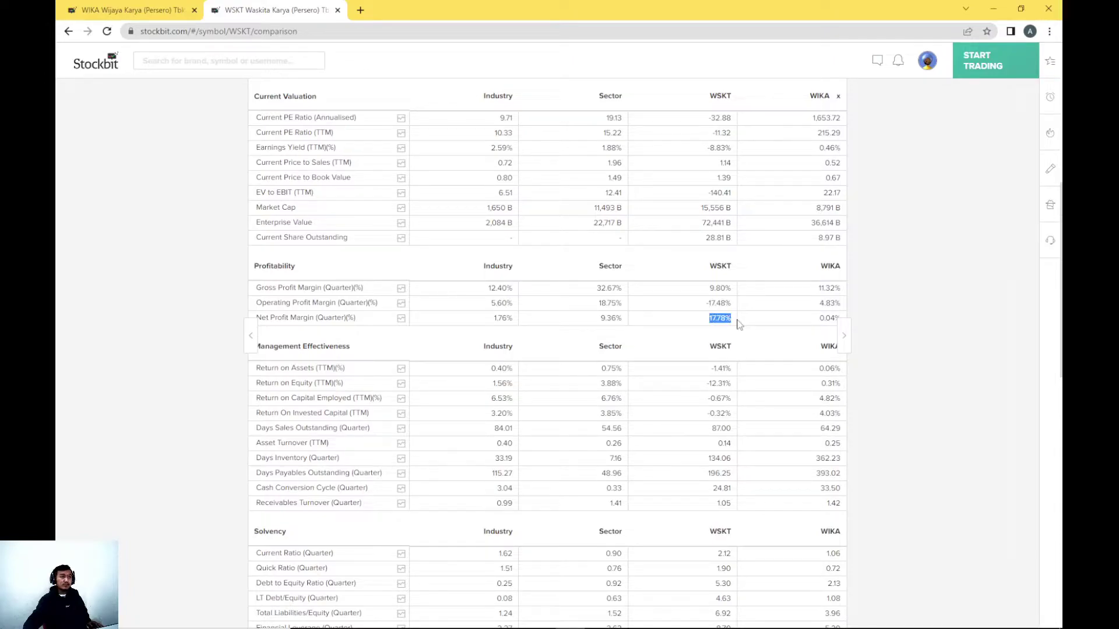
Open WSKT's key stats and examine its Q1 and Q2 2022 net income.
scroll(739, 324, up, 7)
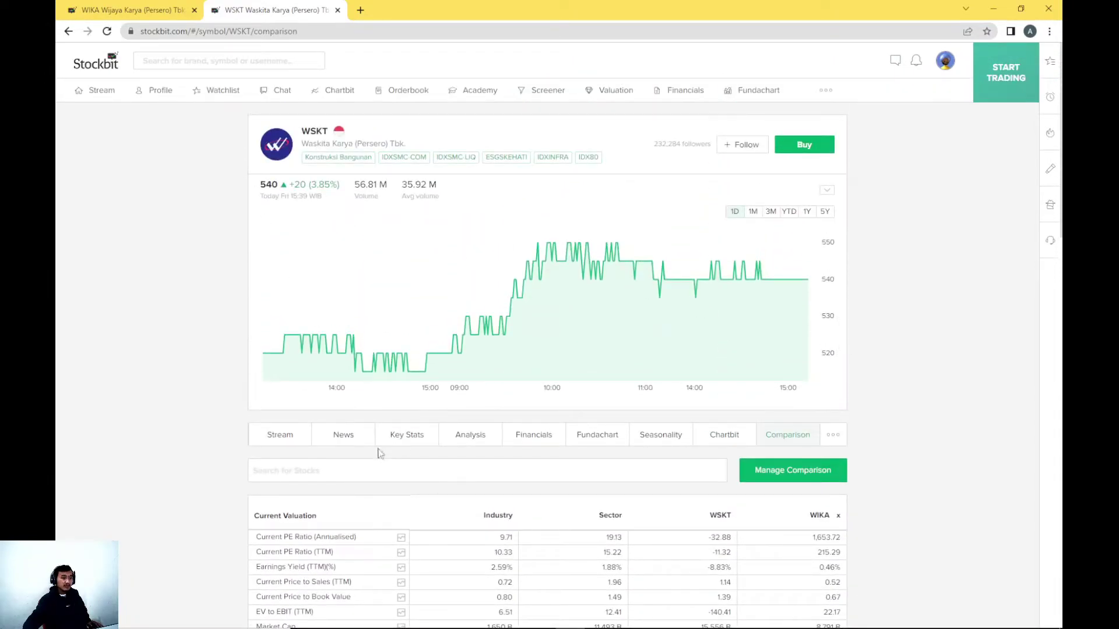
click(405, 448)
scroll(534, 449, down, 3)
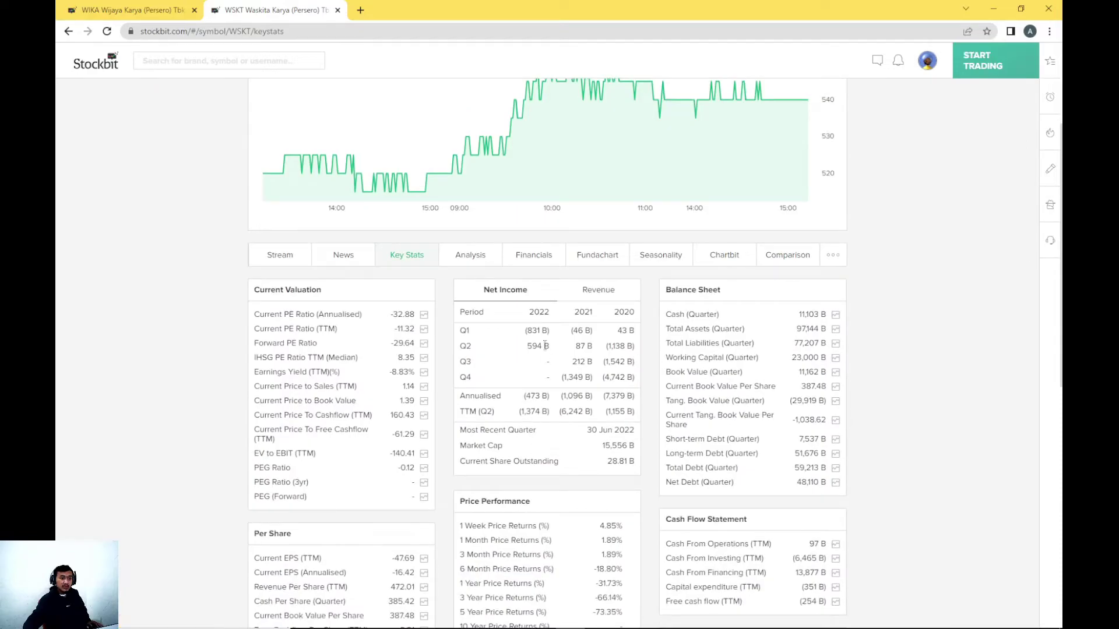
mouse_move(527, 346)
mouse_down()
mouse_move(548, 346)
mouse_move(552, 334)
mouse_move(530, 334)
mouse_up()
Reopen WSKT's stock comparison and remove PTPP and ADHI, keeping only WIKA alongside it.
click(776, 263)
scroll(761, 305, down, 2)
scroll(761, 305, down, 6)
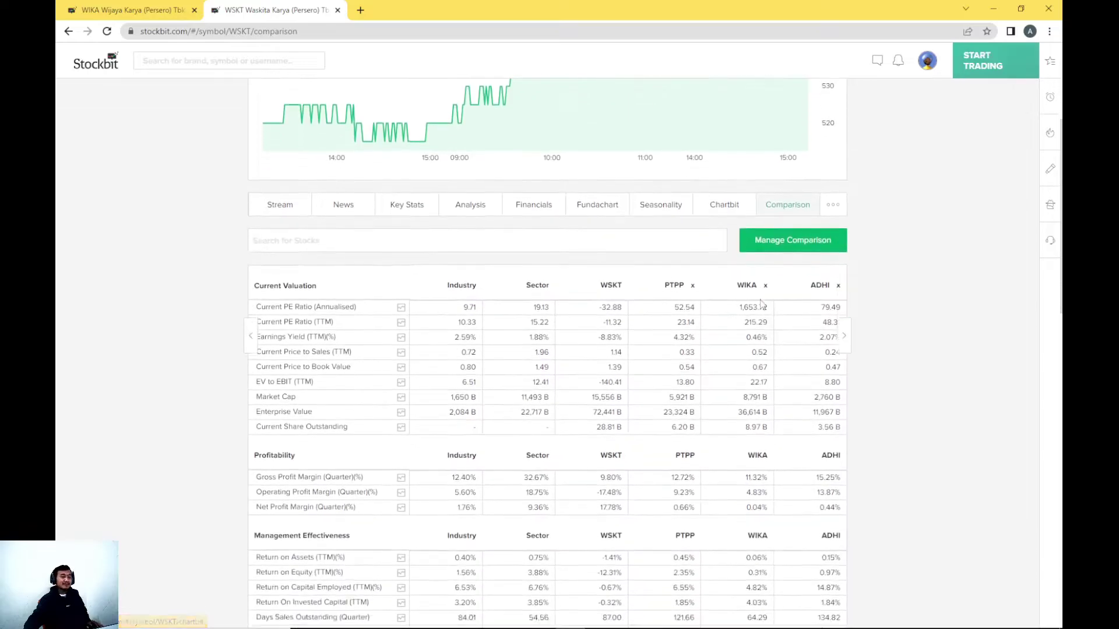
scroll(762, 300, down, 2)
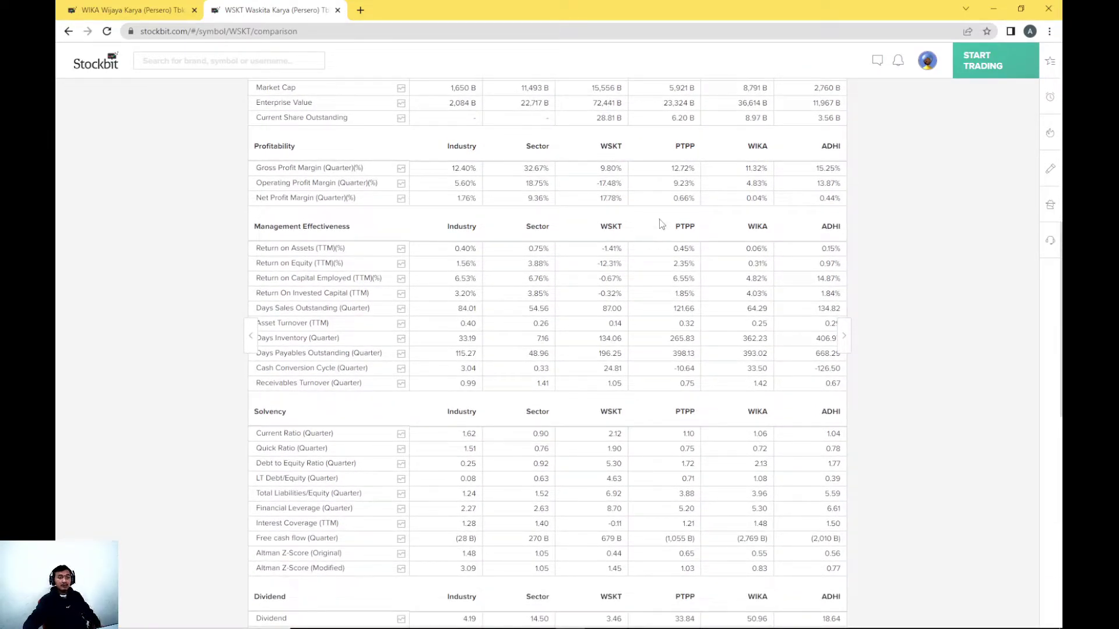
scroll(662, 224, up, 5)
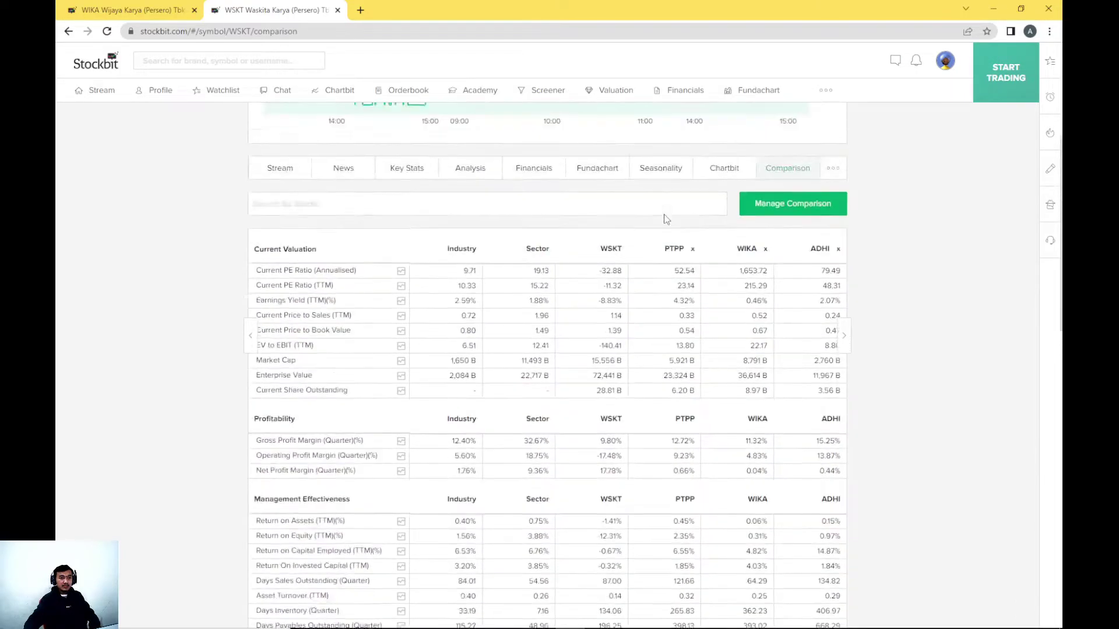
click(693, 277)
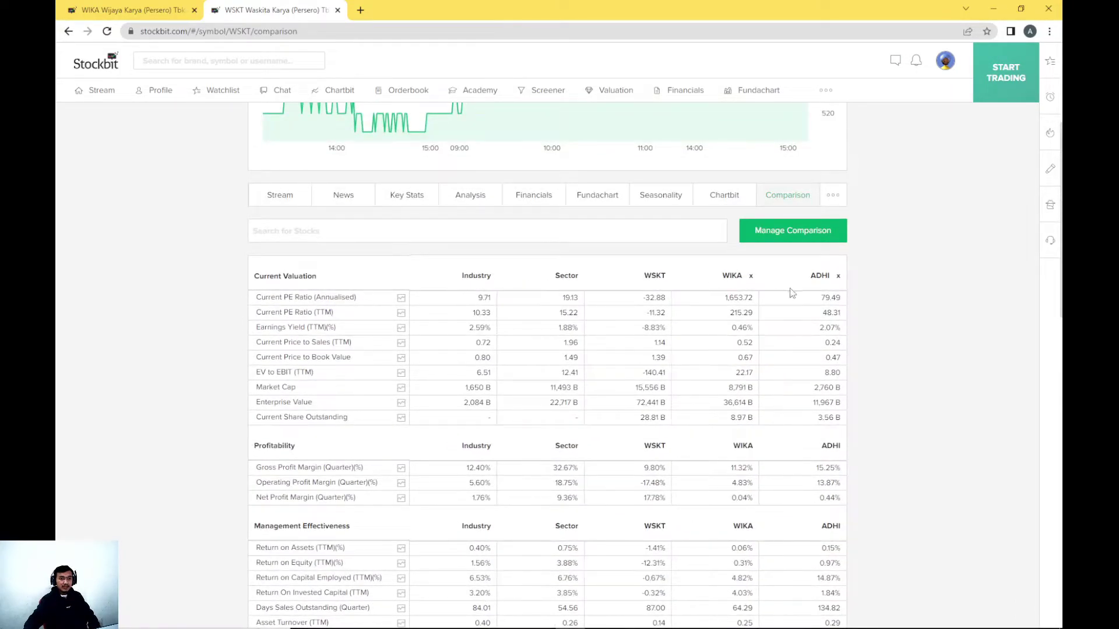
click(837, 278)
Compare the Return on Assets and Return on Equity (TTM) of WSKT and WIKA with the industry and sector.
scroll(669, 461, down, 3)
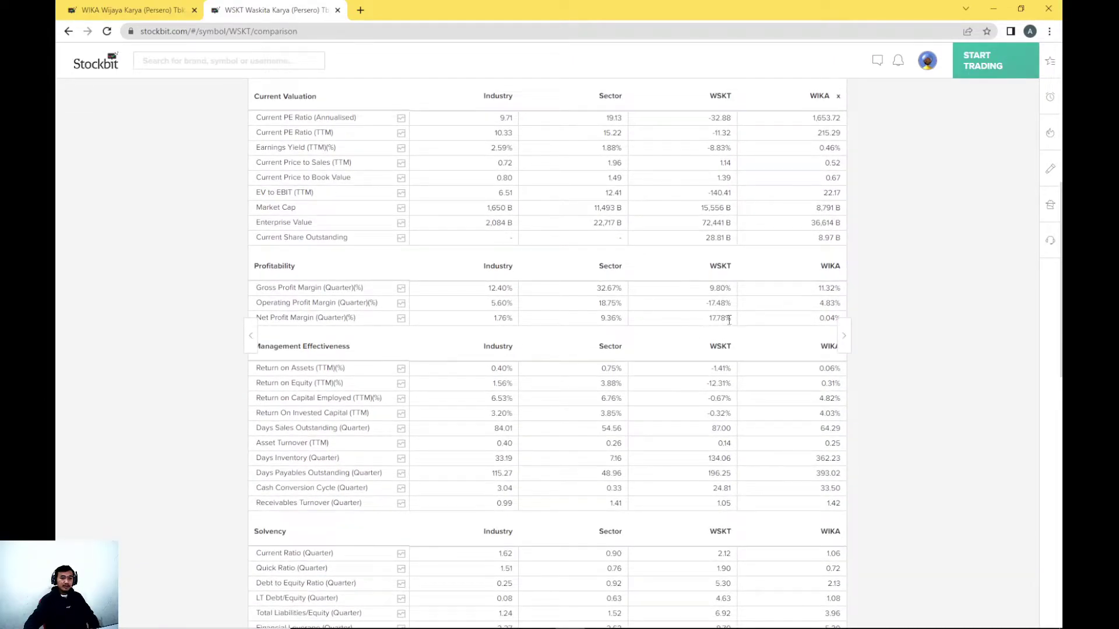
scroll(720, 320, down, 3)
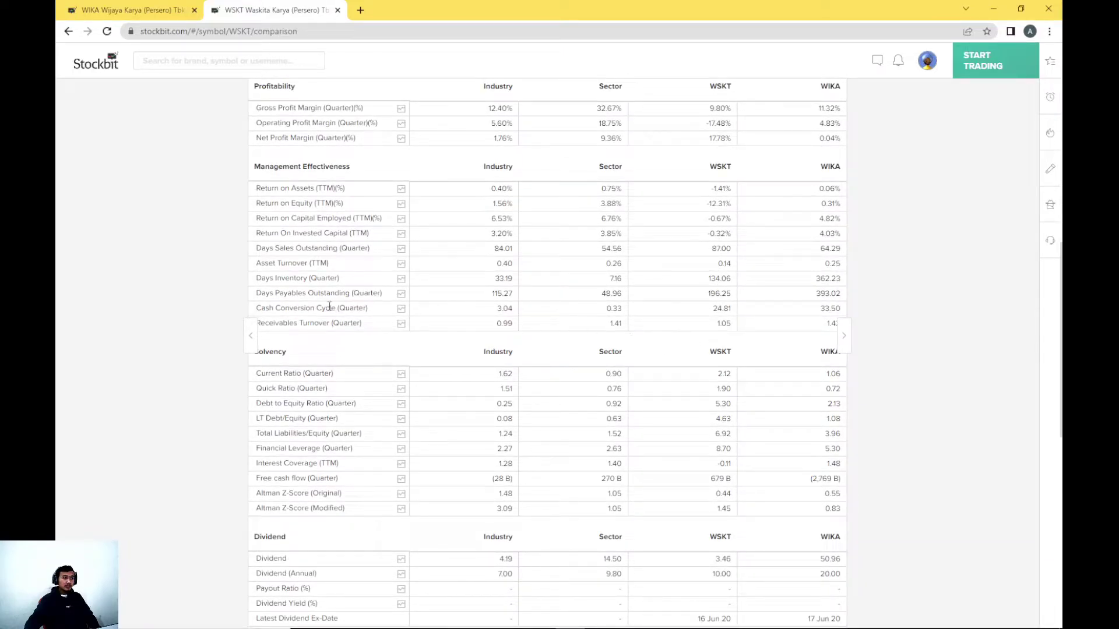
scroll(325, 321, down, 1)
scroll(328, 315, up, 2)
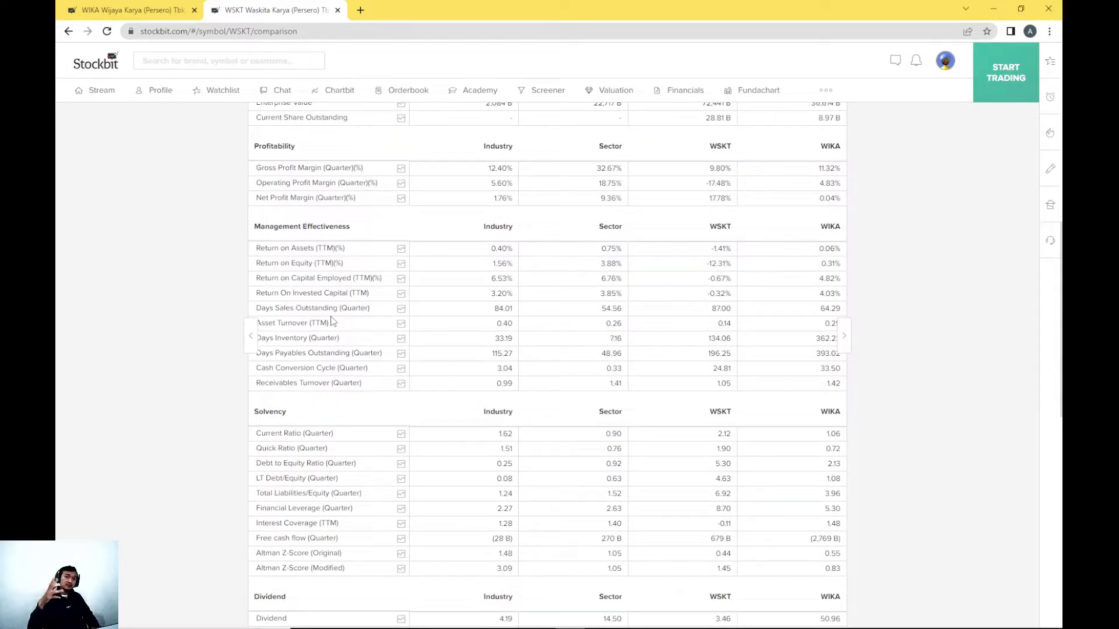
scroll(669, 292, down, 1)
scroll(670, 291, up, 1)
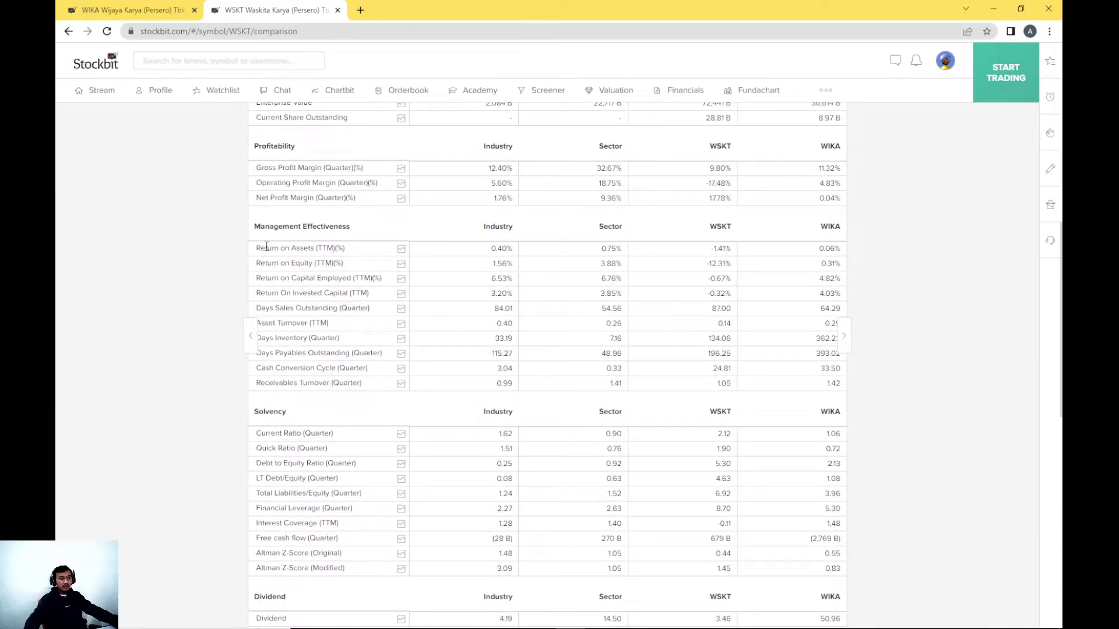
mouse_move(256, 248)
mouse_down()
mouse_move(304, 262)
mouse_move(852, 270)
mouse_move(340, 249)
mouse_move(259, 120)
mouse_move(257, 252)
mouse_up()
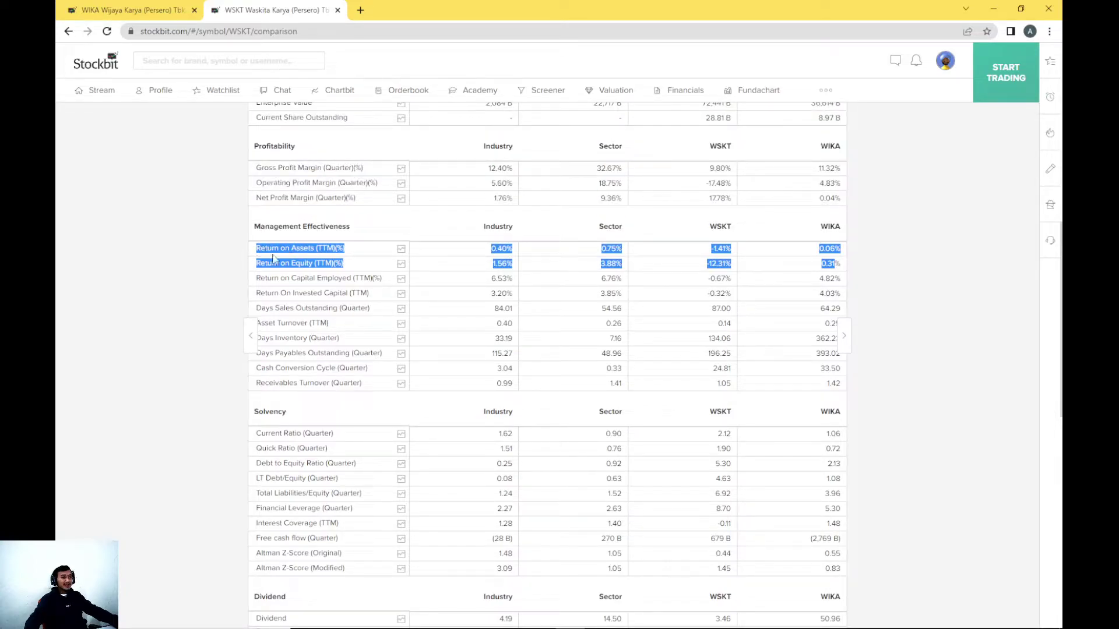
click(285, 261)
drag(252, 249, 845, 265)
click(833, 279)
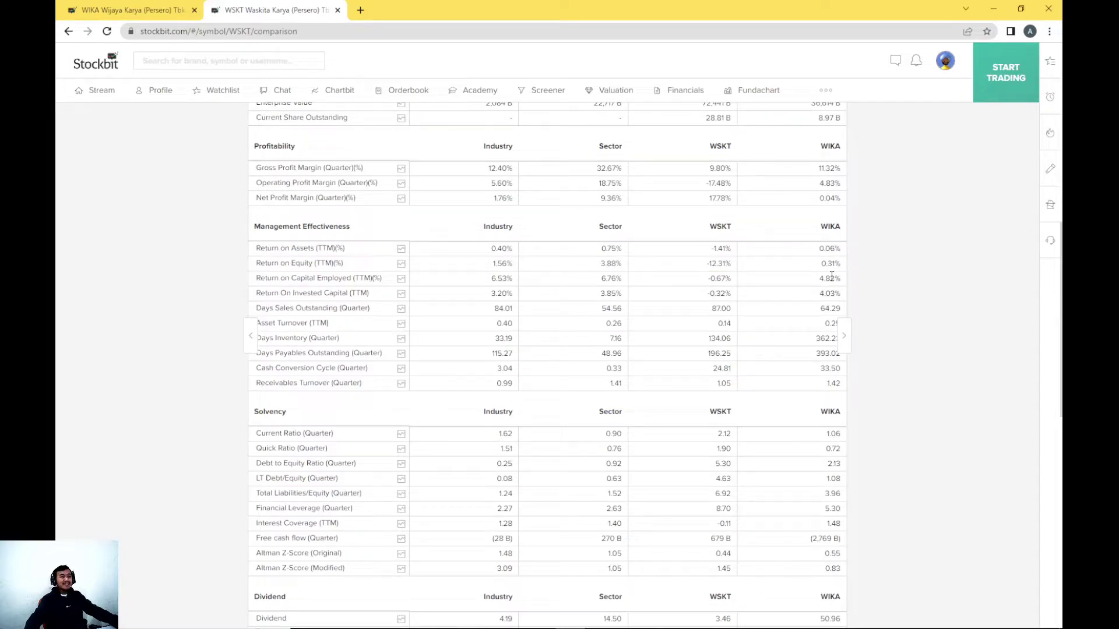
Look through the solvency section and compare the dividend figures of WSKT and WIKA.
scroll(833, 277, down, 1)
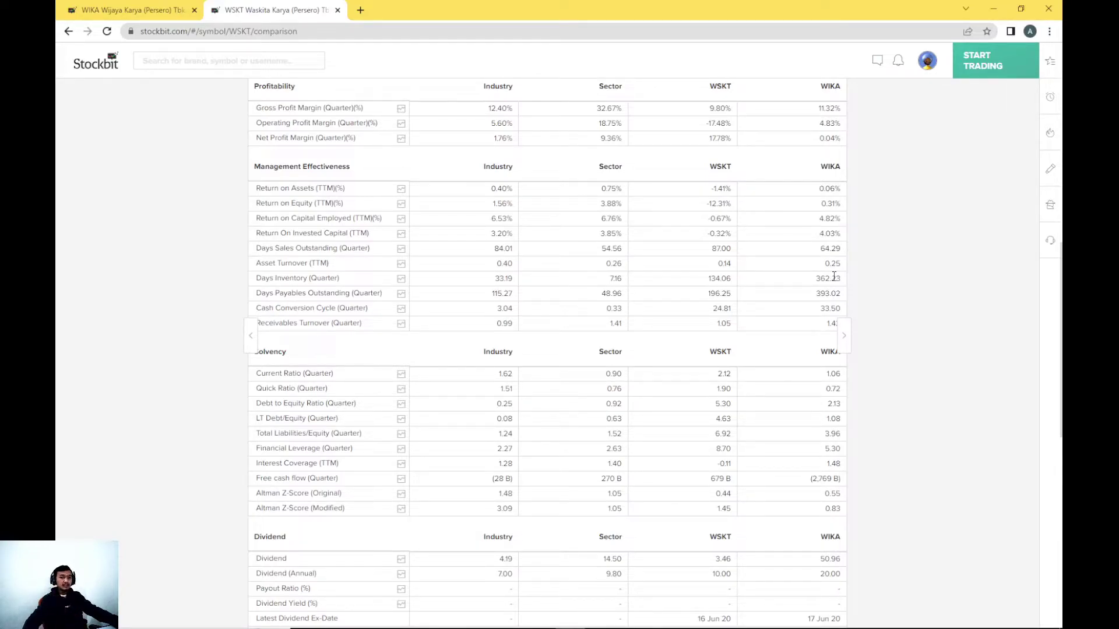
scroll(836, 278, down, 2)
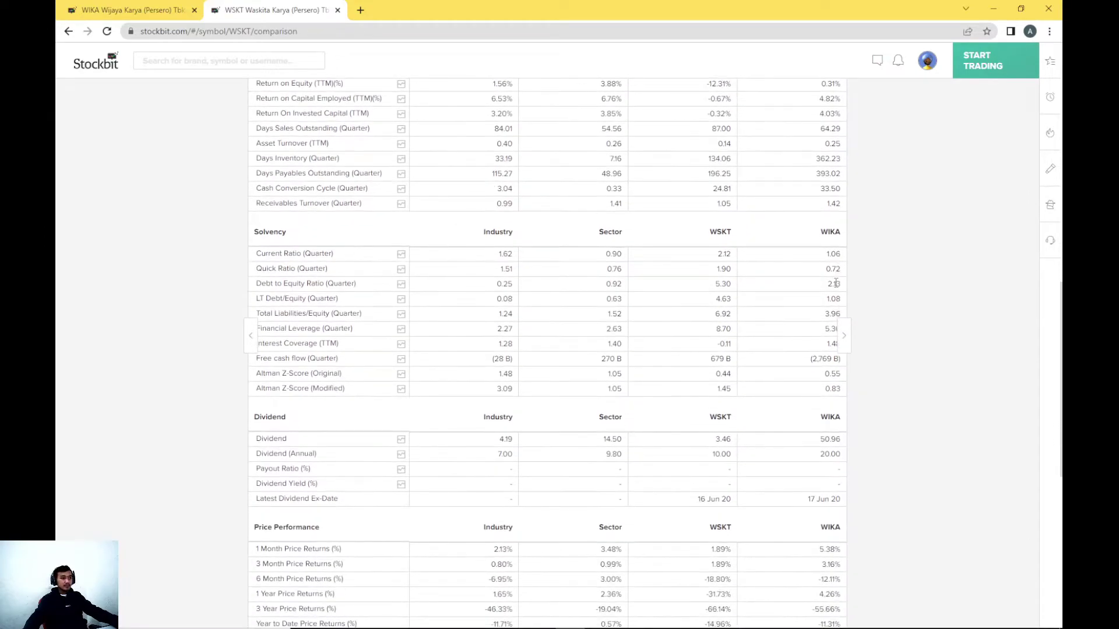
scroll(482, 300, down, 1)
scroll(482, 300, down, 2)
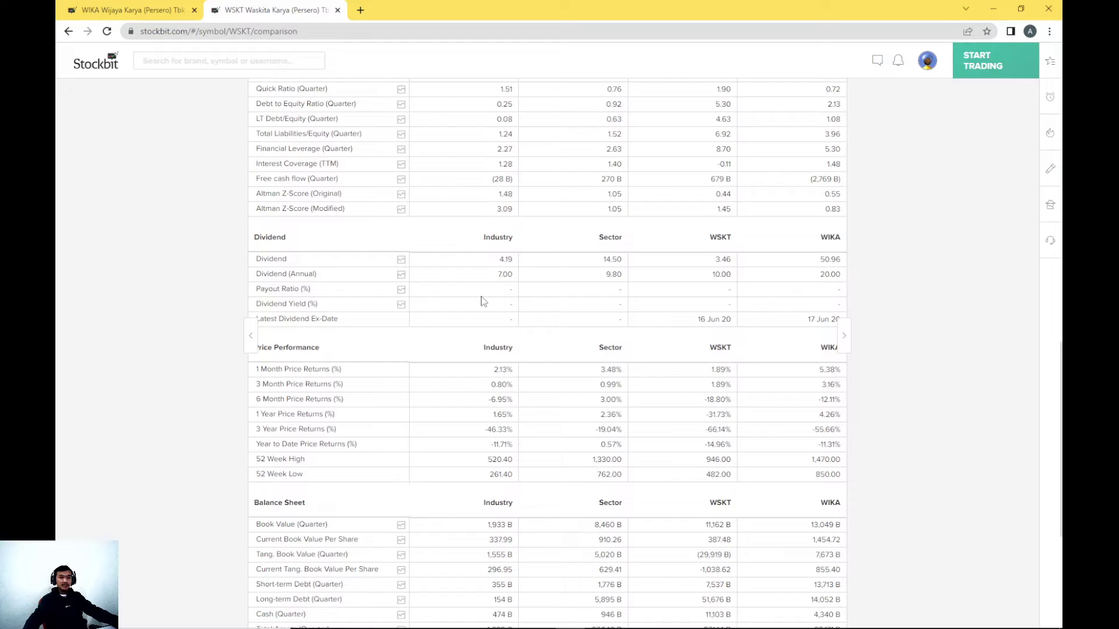
scroll(482, 300, up, 1)
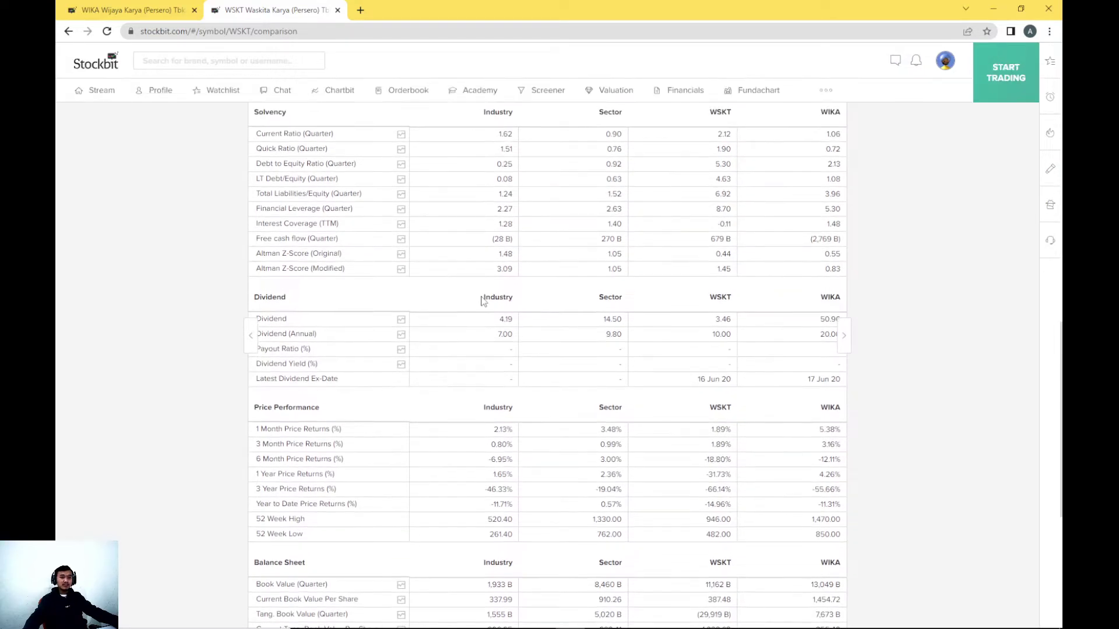
scroll(482, 300, down, 1)
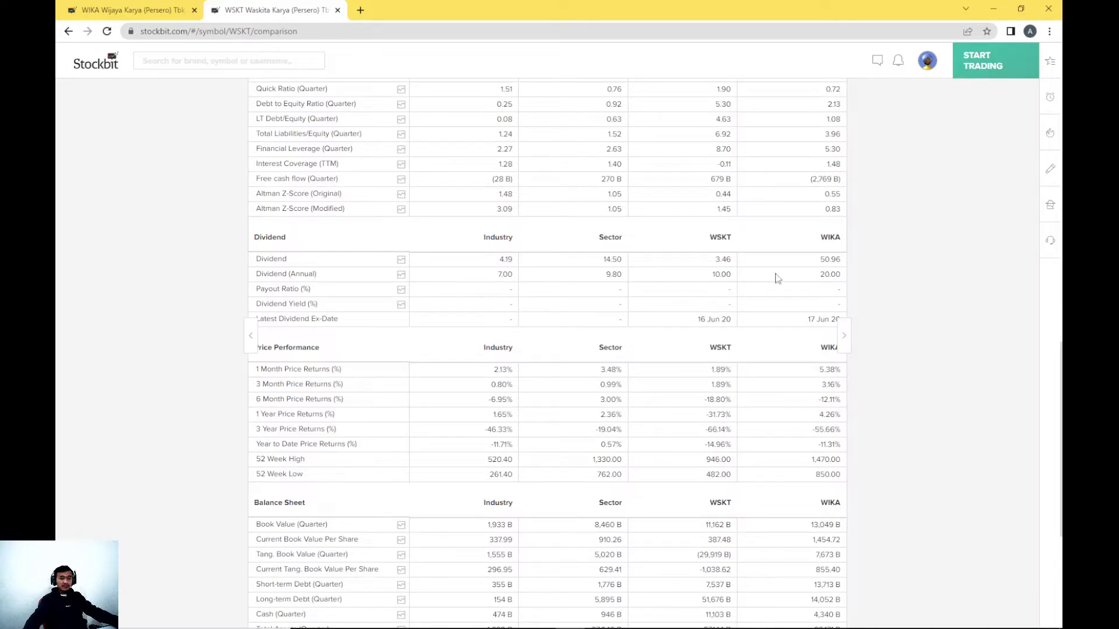
drag(732, 261, 714, 260)
click(715, 263)
drag(819, 260, 843, 259)
click(825, 283)
Examine WSKT's quarterly total assets and total liabilities in the balance sheet section.
scroll(821, 291, down, 1)
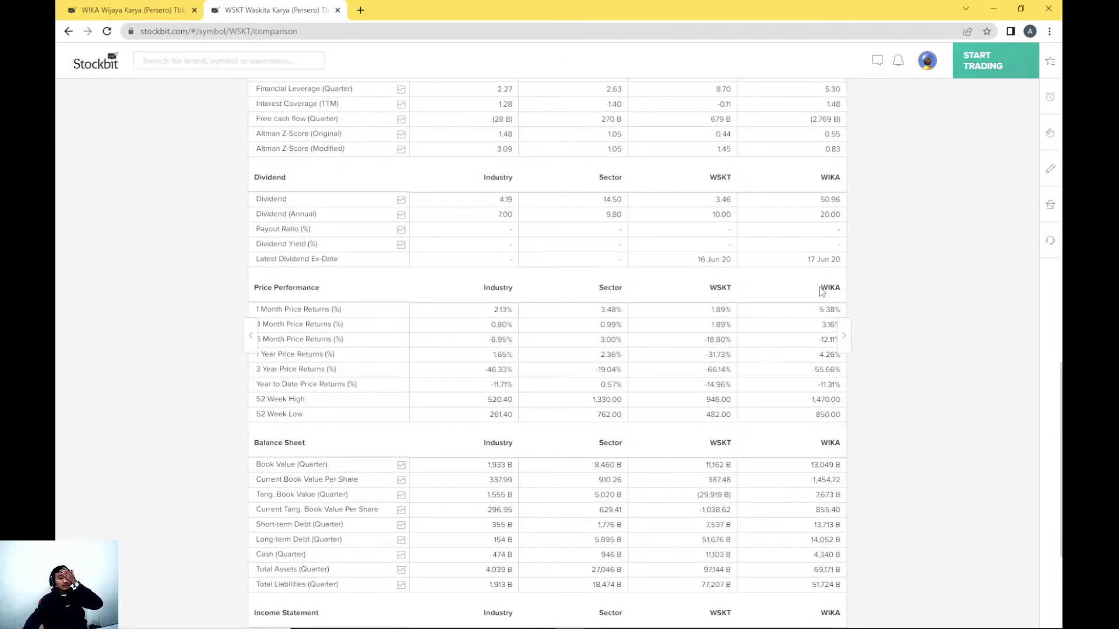
scroll(822, 291, down, 3)
scroll(819, 294, down, 1)
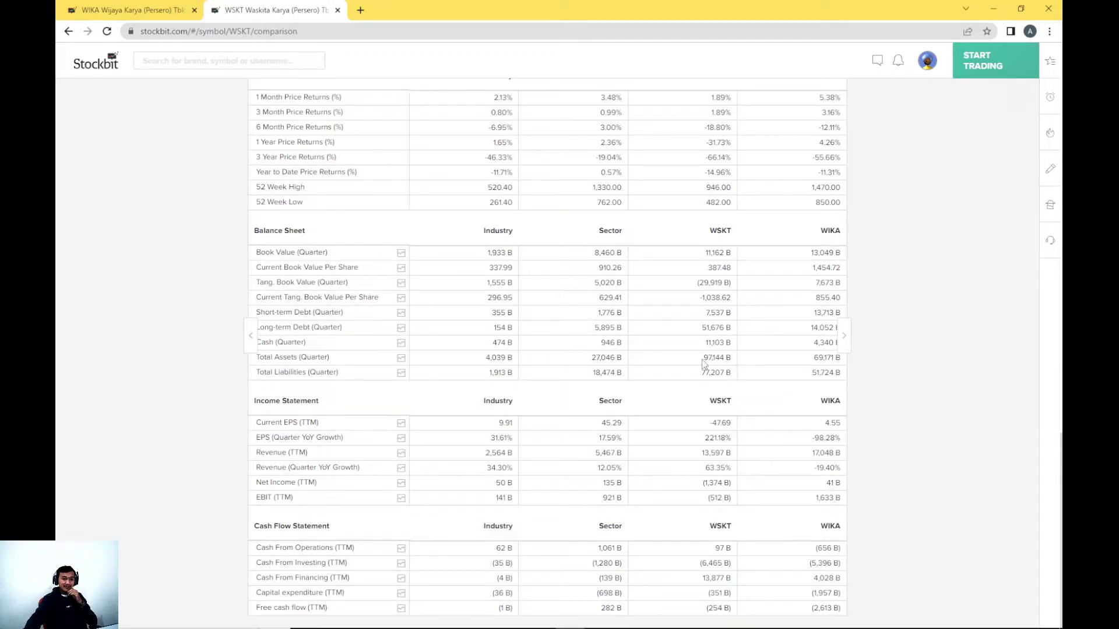
drag(705, 357, 733, 364)
click(735, 371)
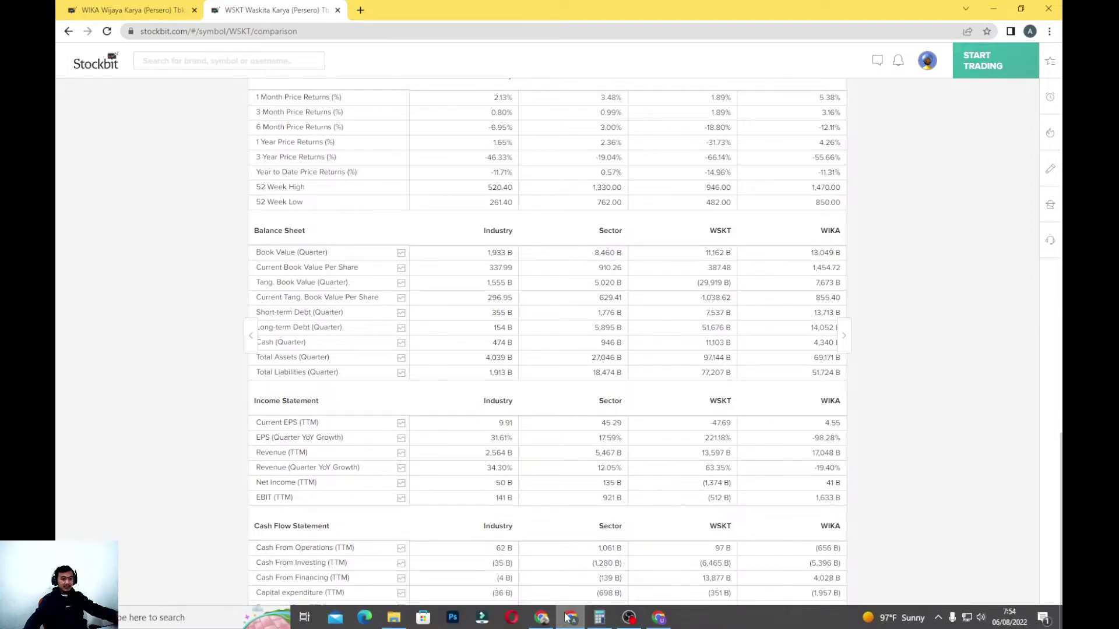
Switch to Calculator and compute WSKT's liabilities-to-assets percentage as 77207 / 97144 * 100.
click(599, 625)
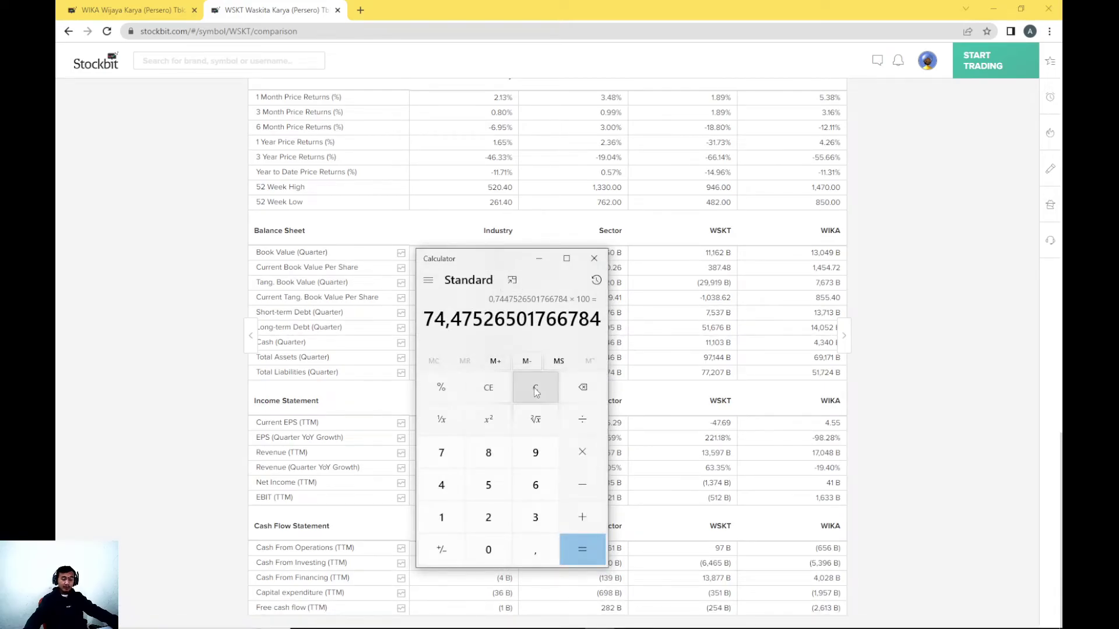
click(535, 389)
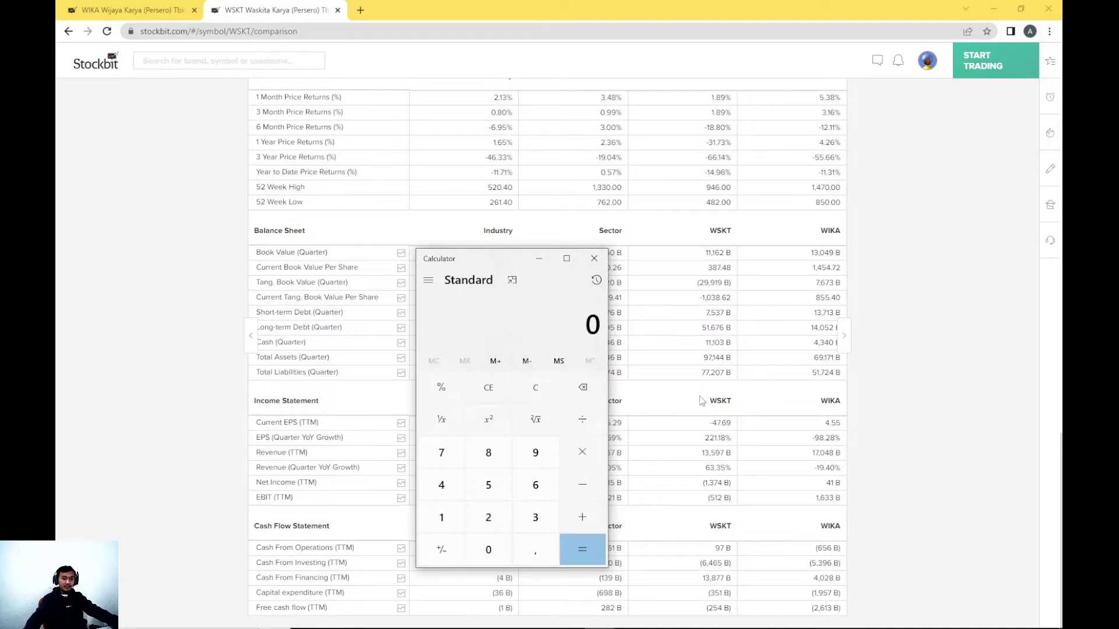
text(77)
text(207)
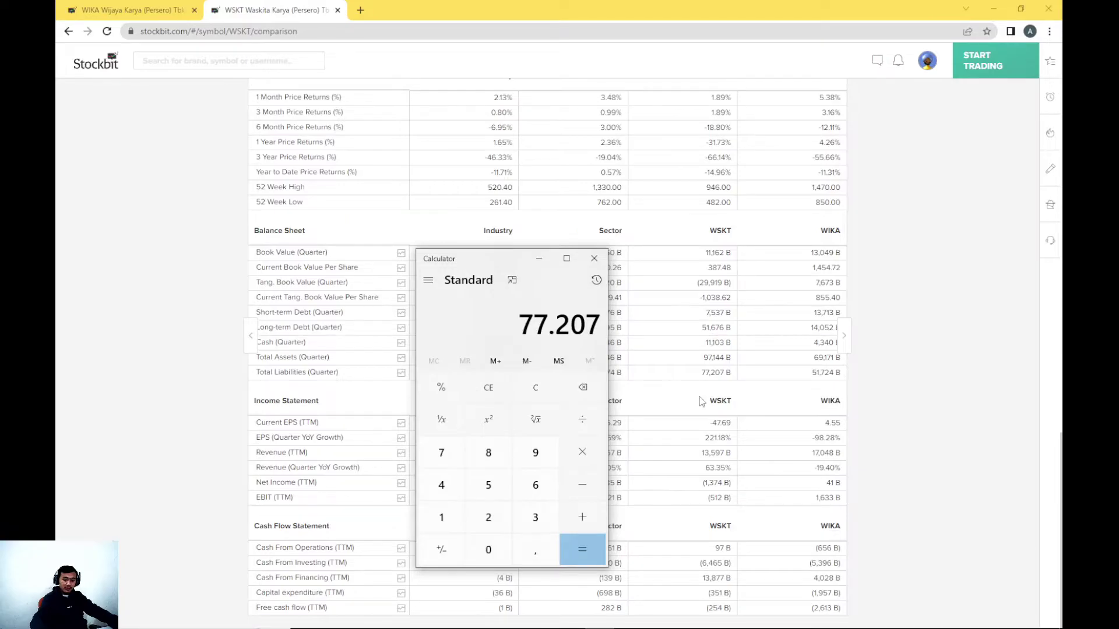
text(/97)
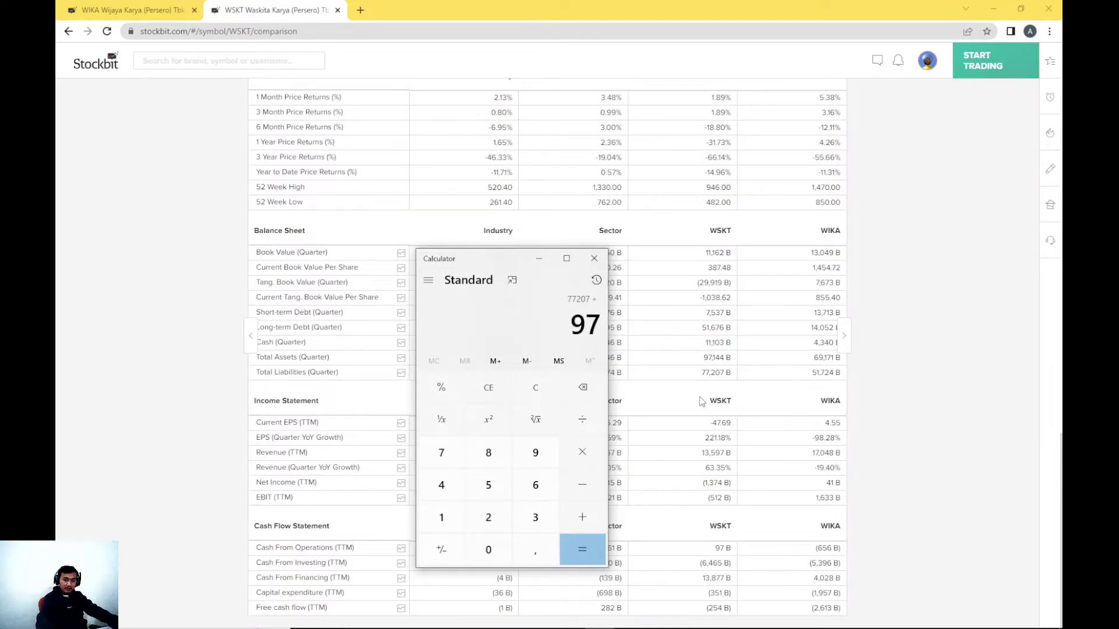
text(144*100)
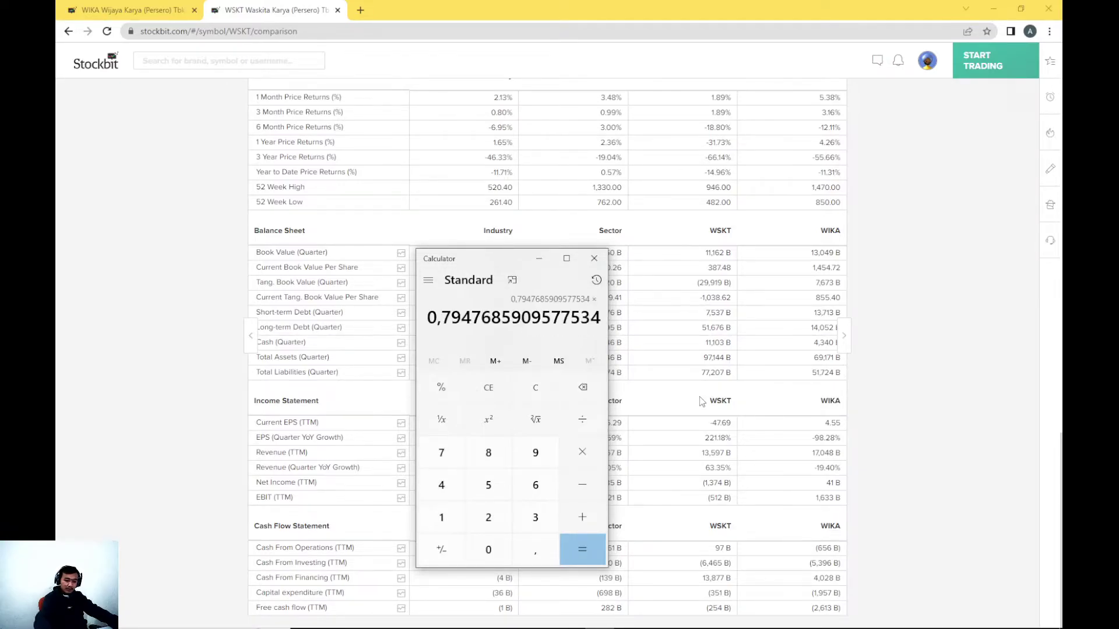
key(Return)
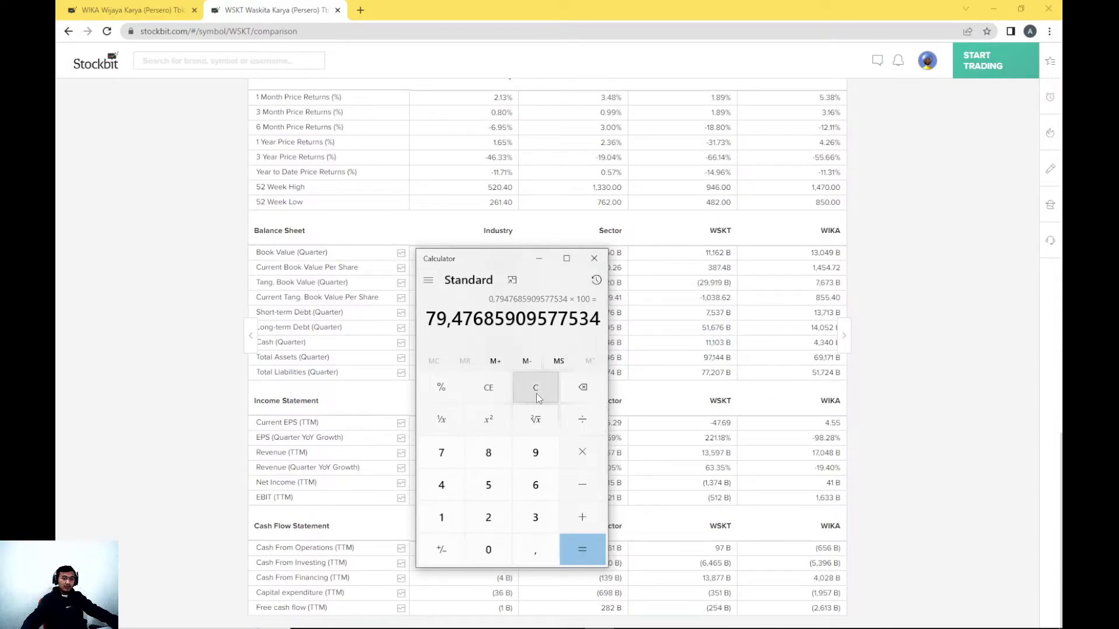
Compute WIKA's liabilities-to-assets percentage as 51724 / 69171 * 100 and return to the comparison page.
click(536, 395)
text(51)
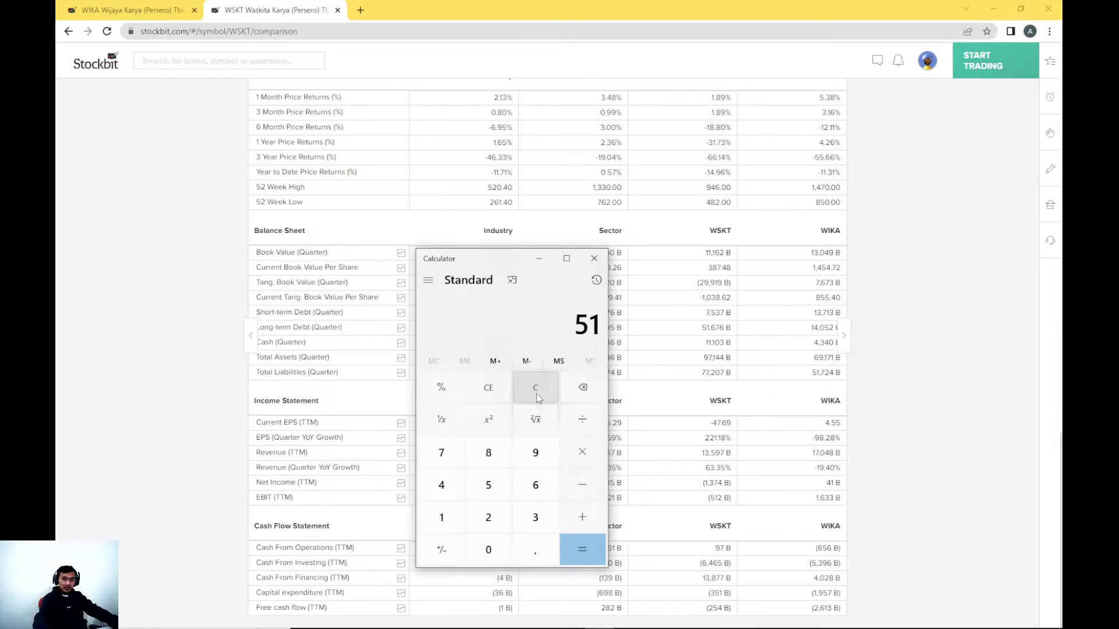
text(724)
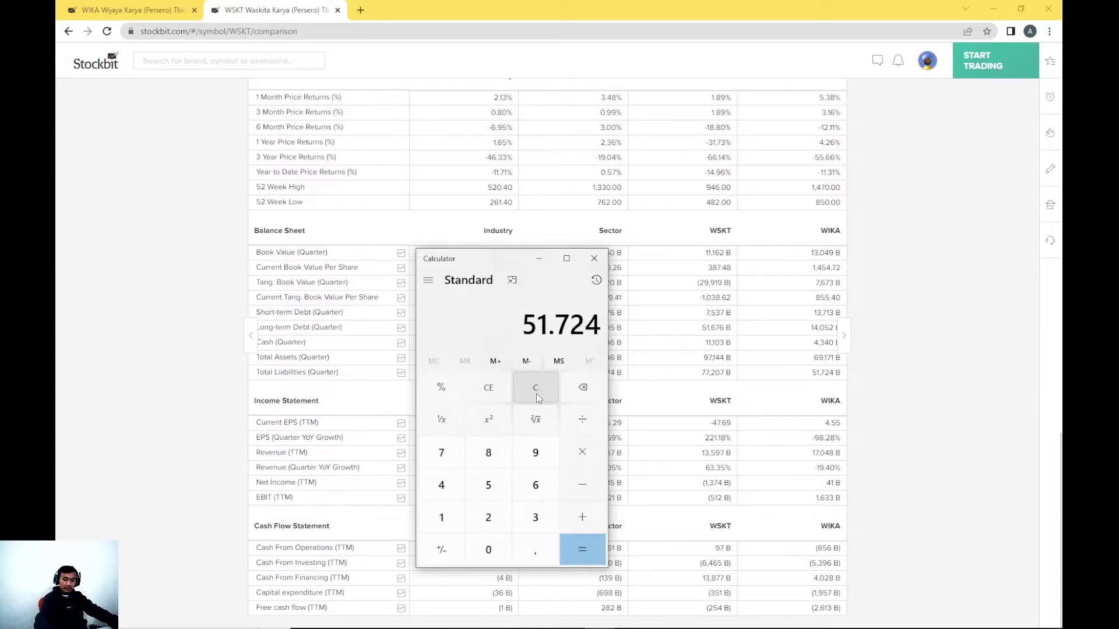
text(/6)
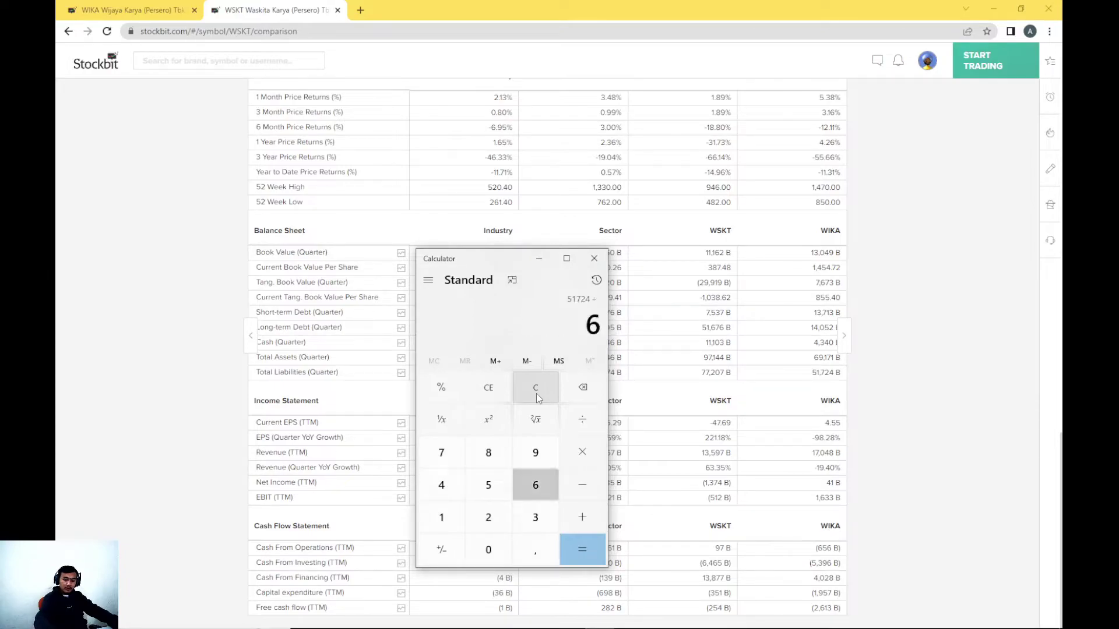
text(9171)
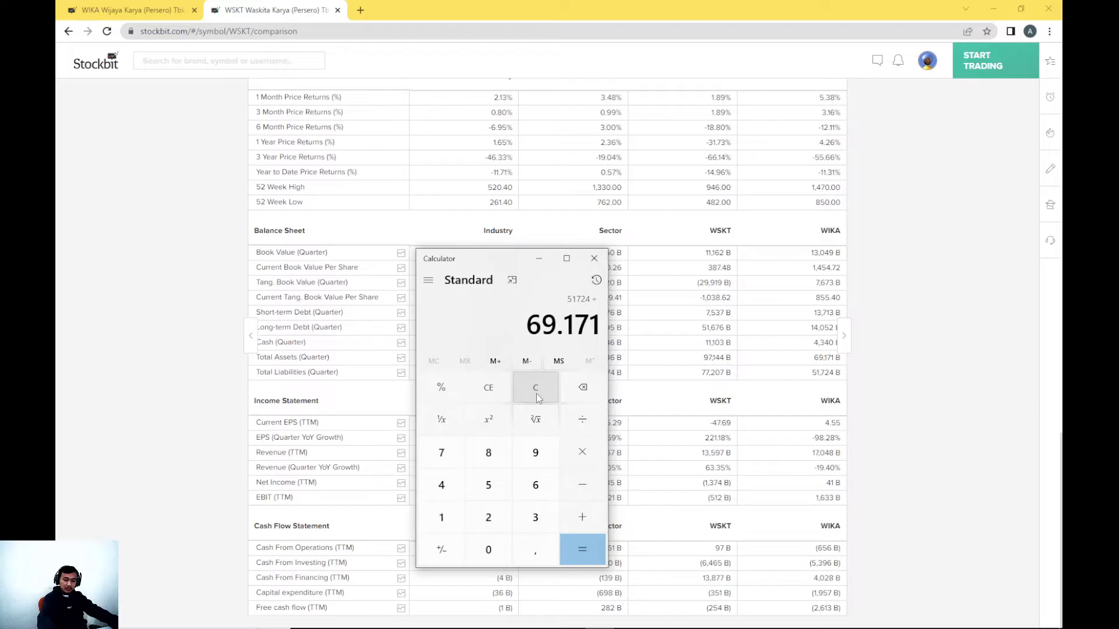
text(*100)
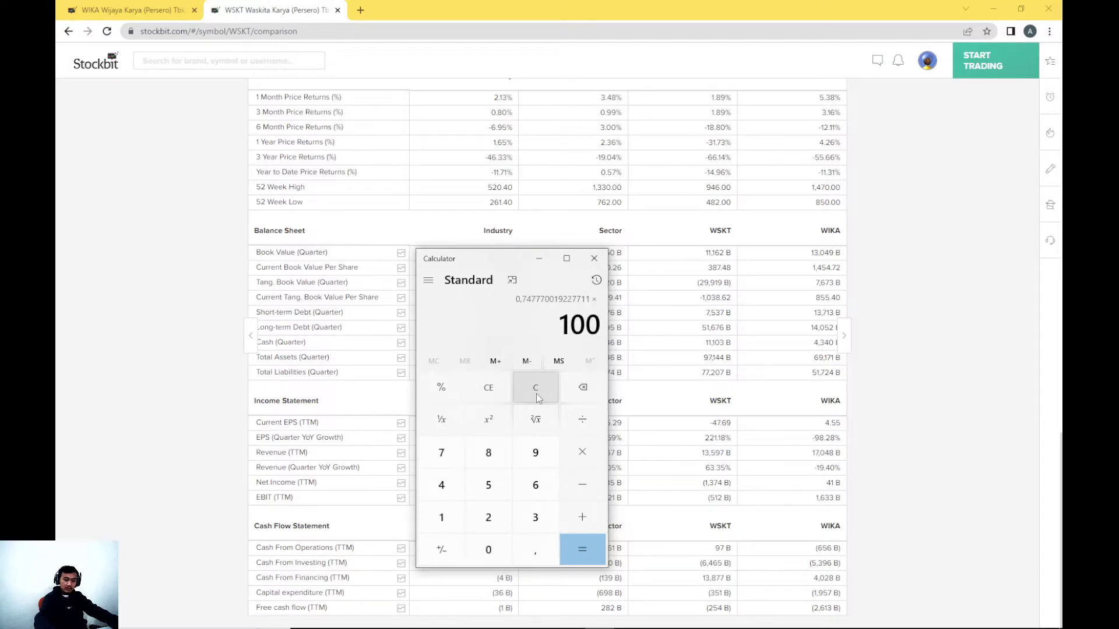
key(Return)
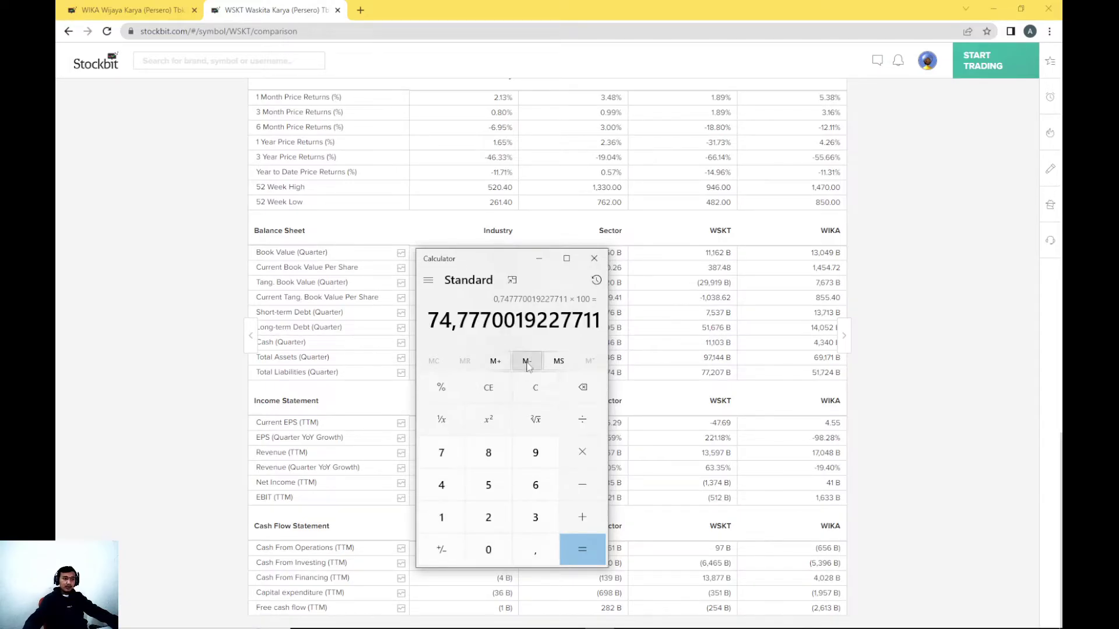
click(539, 259)
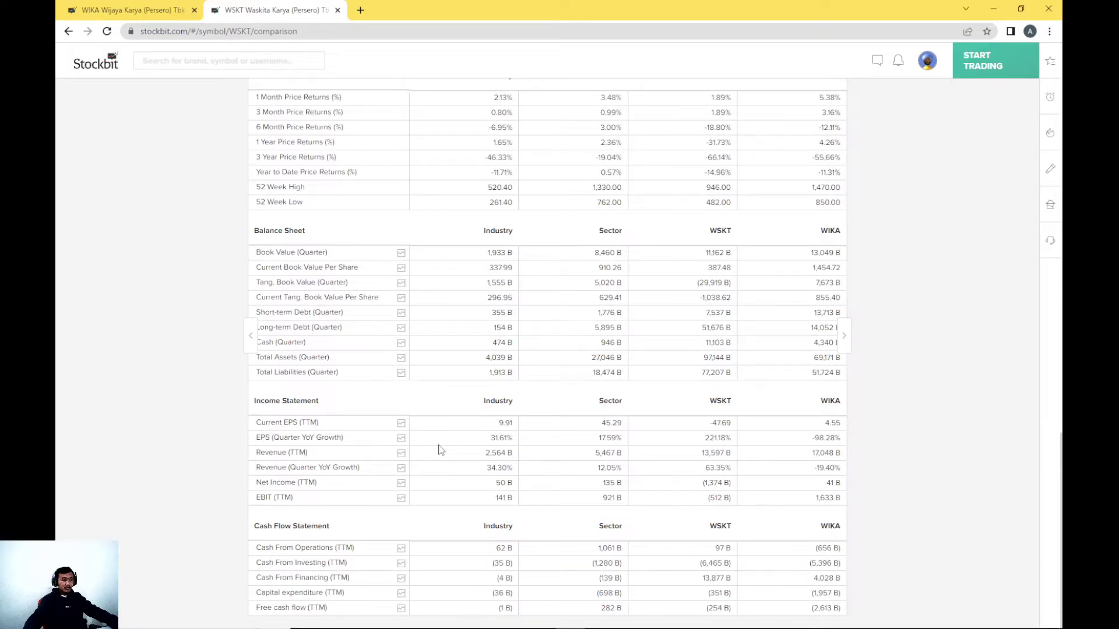
Open WSKT's key stats and look through its net income, balance sheet, price performance, growth and solvency figures.
scroll(476, 287, up, 15)
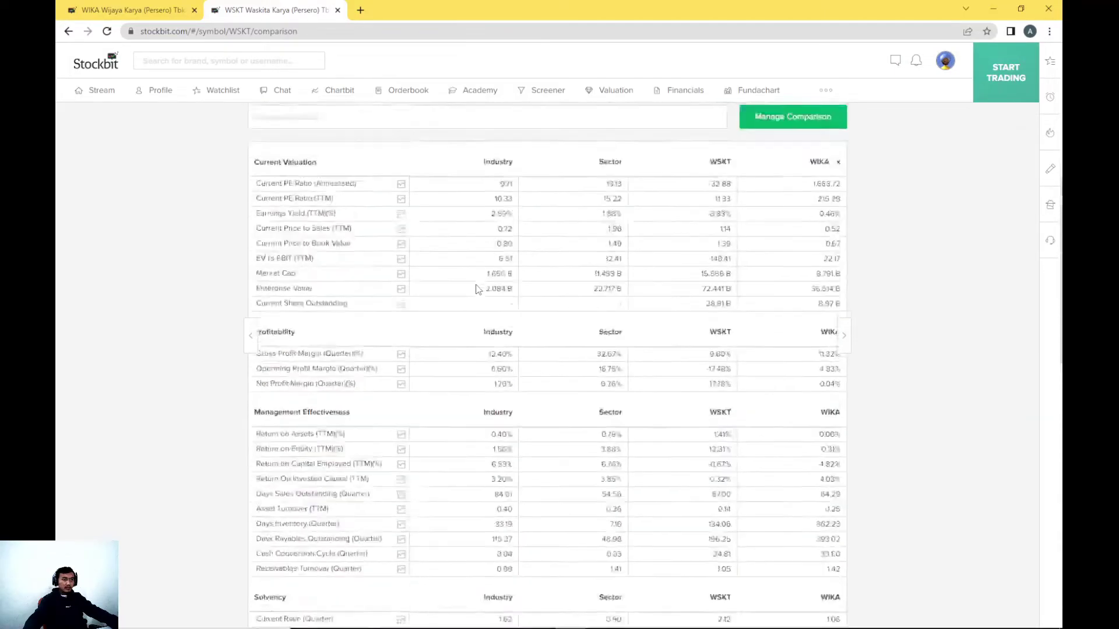
click(396, 348)
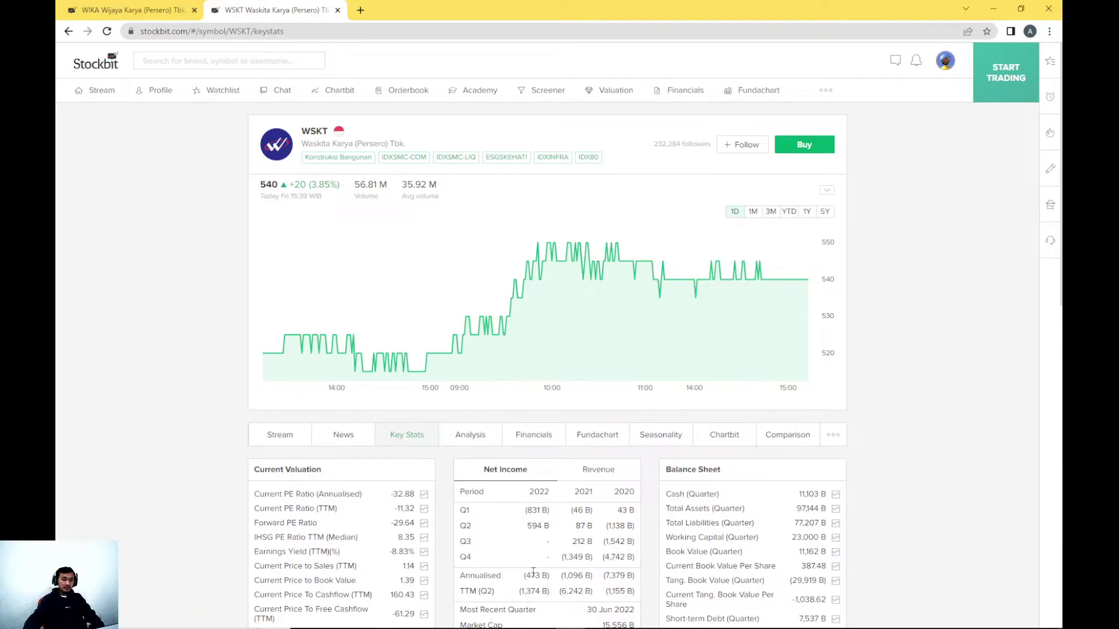
scroll(534, 604, down, 2)
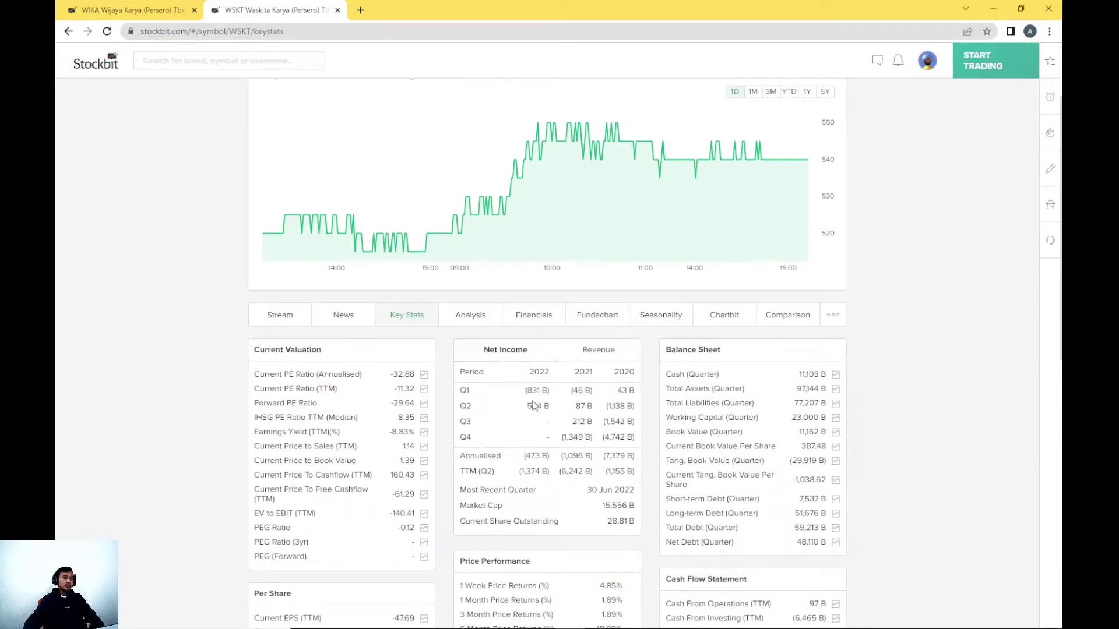
scroll(539, 434, up, 2)
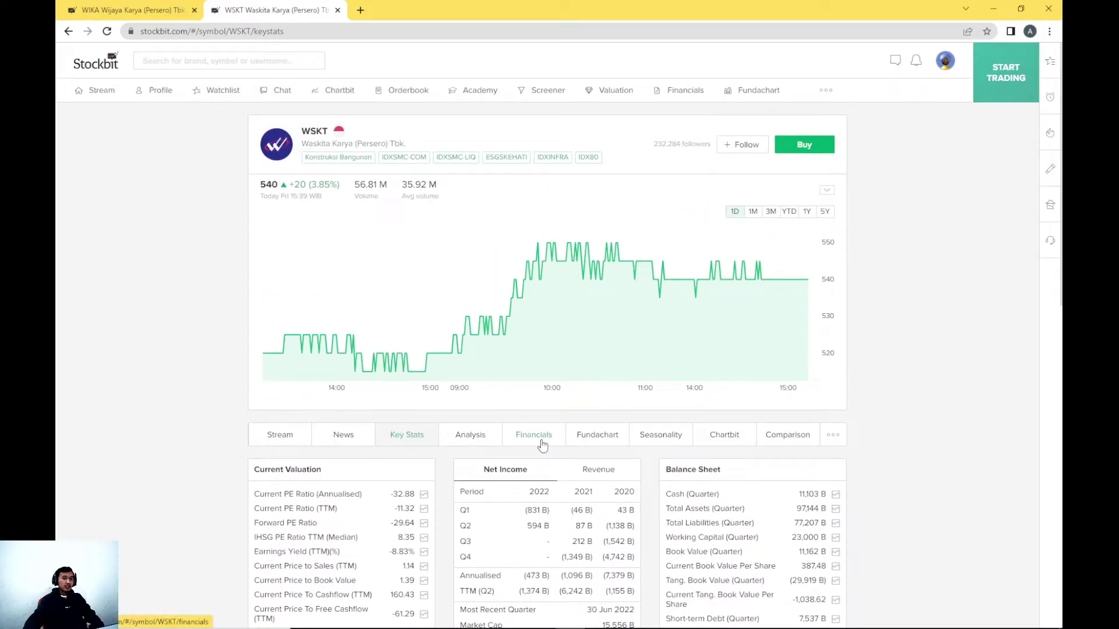
scroll(605, 554, down, 3)
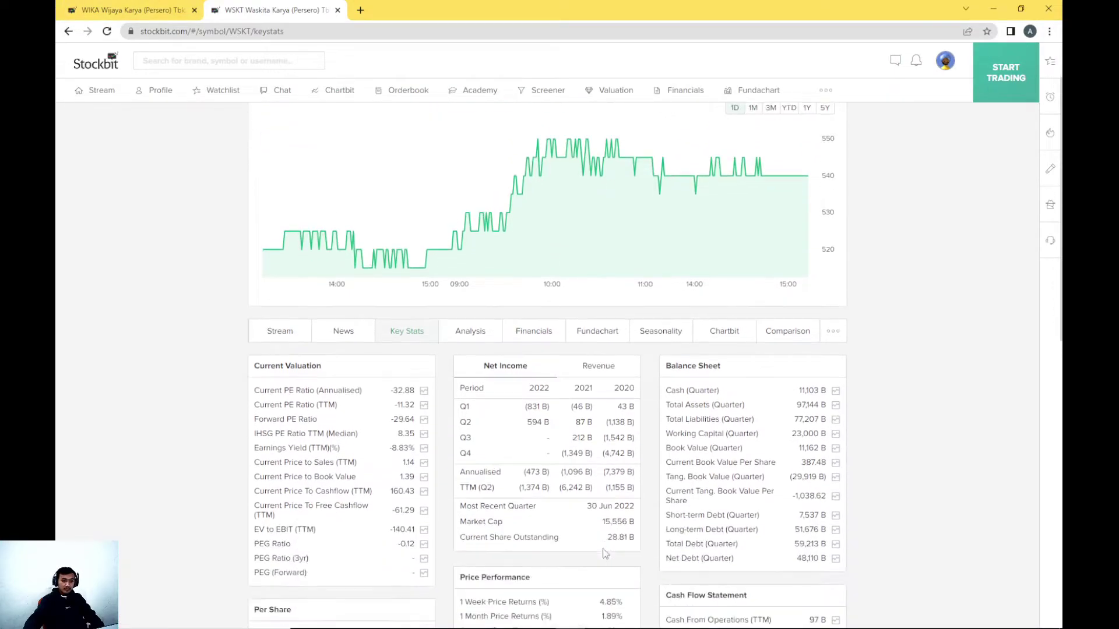
scroll(604, 553, down, 2)
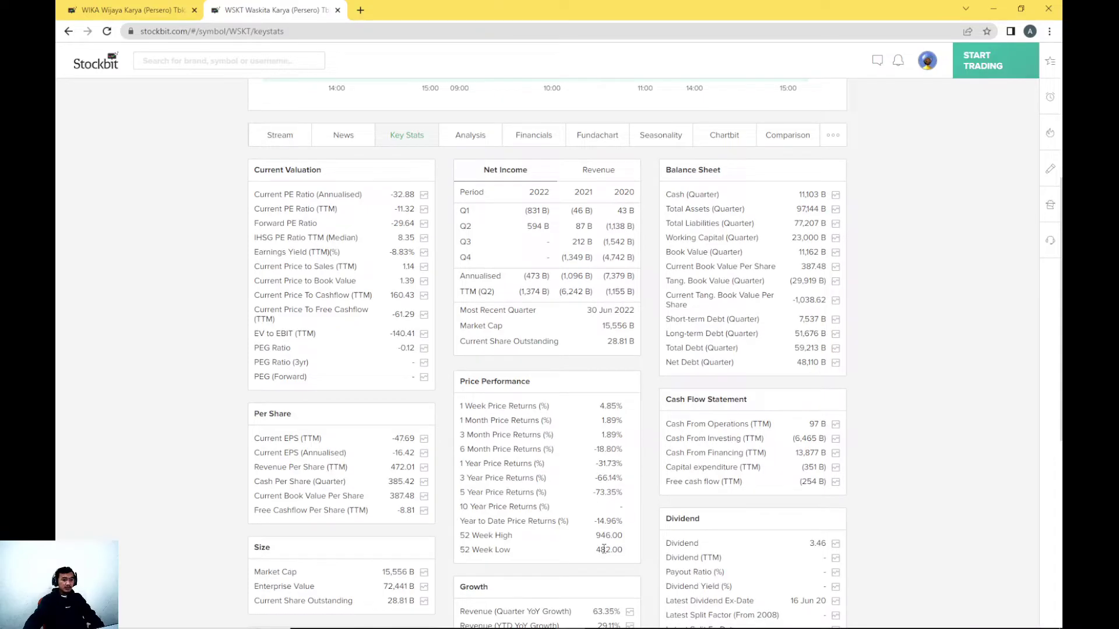
scroll(604, 550, down, 4)
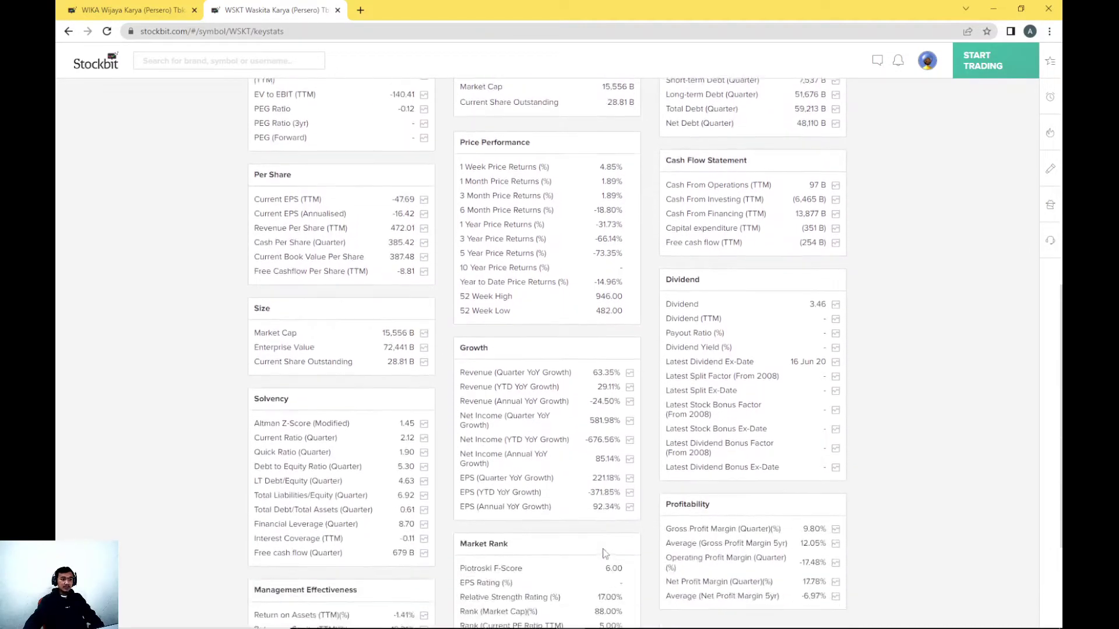
scroll(604, 554, up, 8)
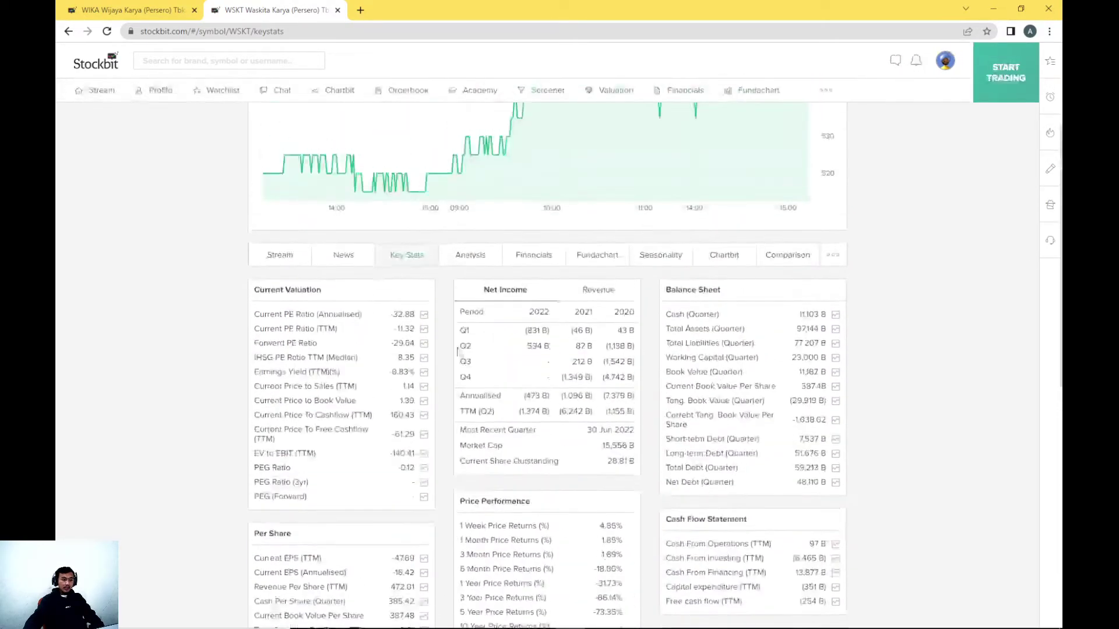
Return to the ADHI chart page and load the WIKA chart in its place.
click(133, 11)
click(110, 57)
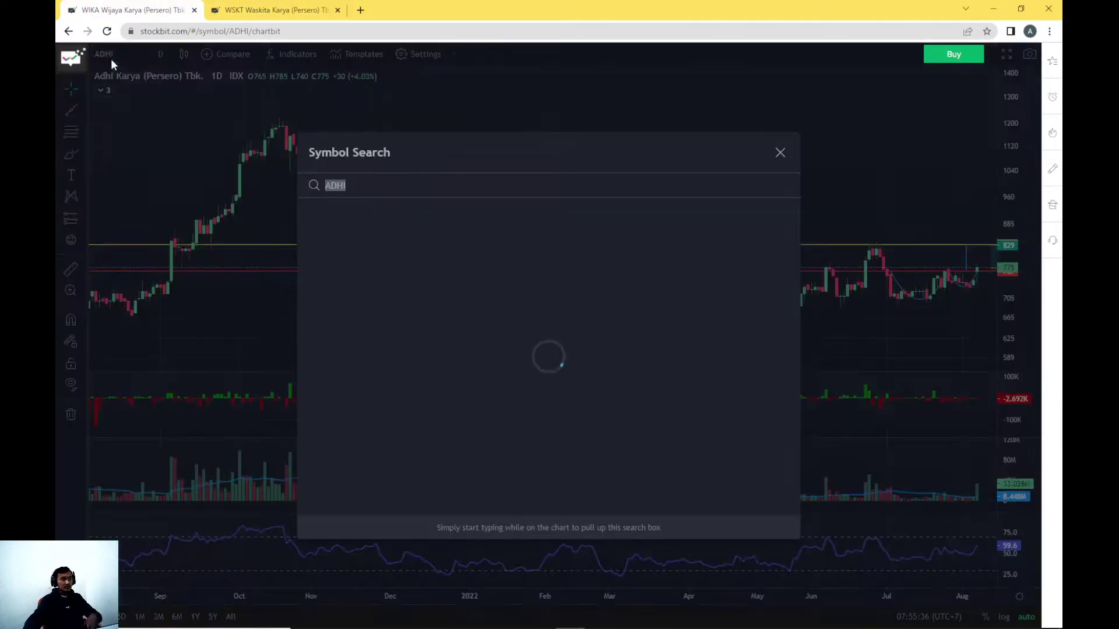
text(WIKA)
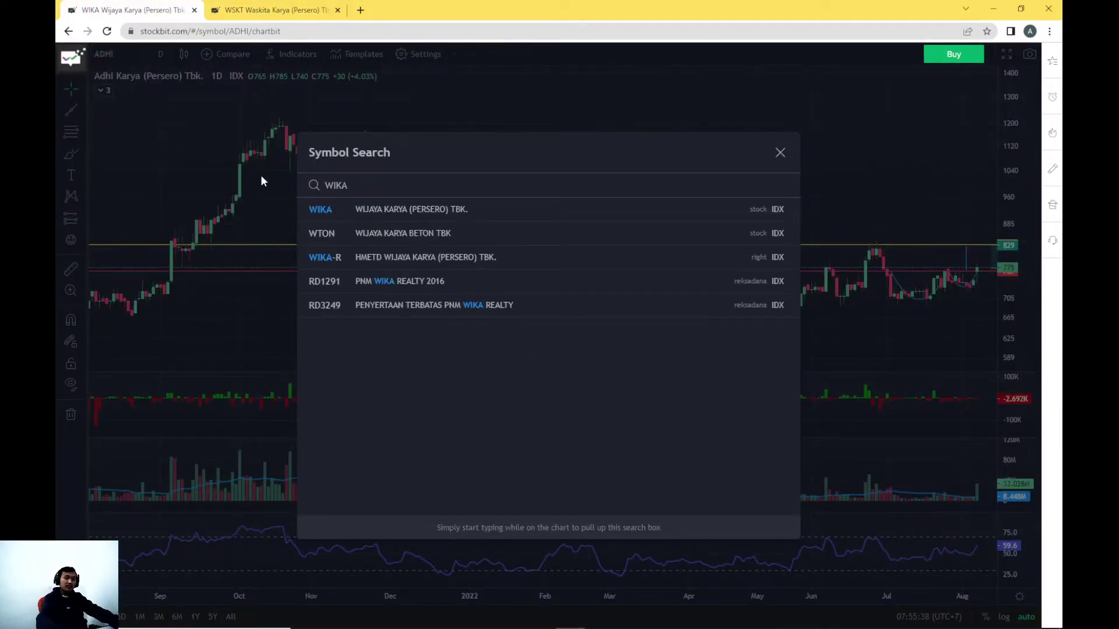
key(Return)
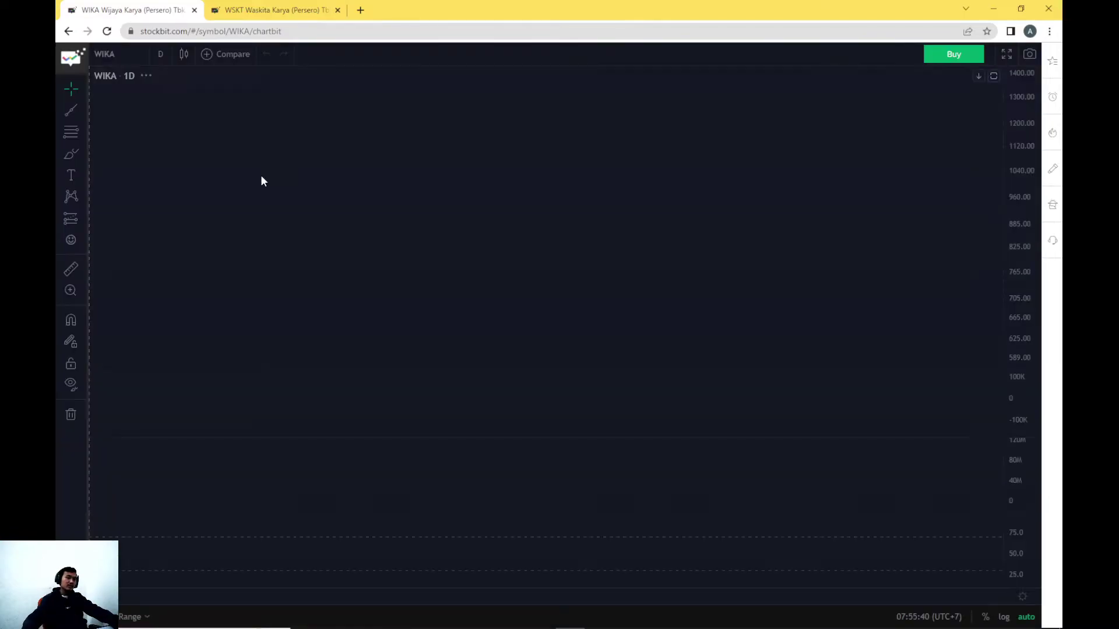
Set the entry price of the long position on the WIKA chart to 980.
scroll(809, 303, up, 5)
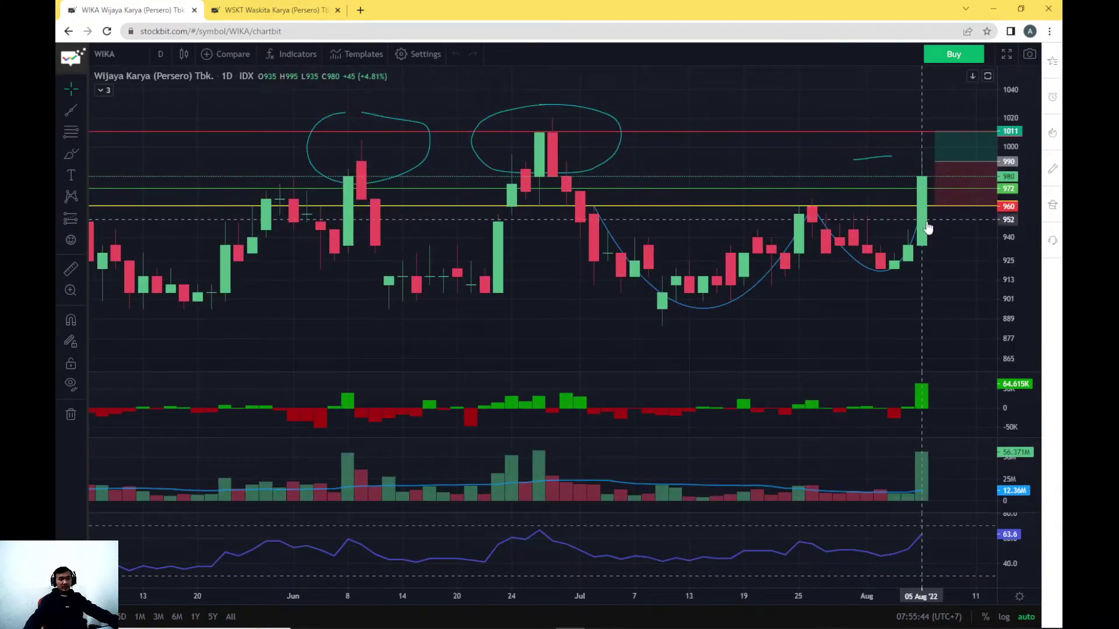
drag(924, 225, 585, 312)
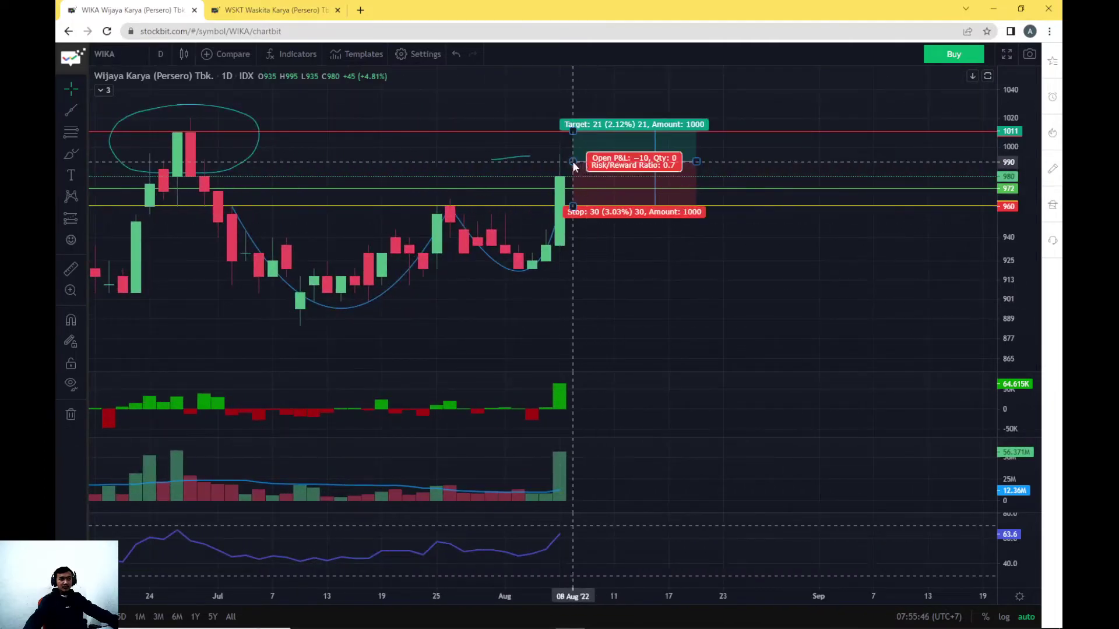
drag(573, 162, 572, 176)
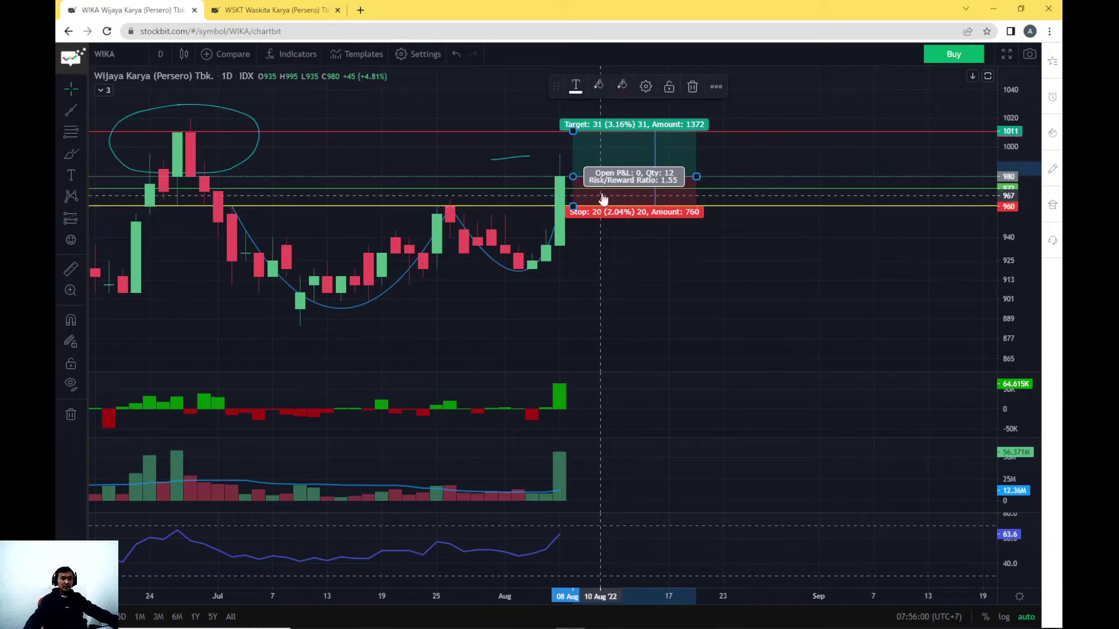
click(606, 227)
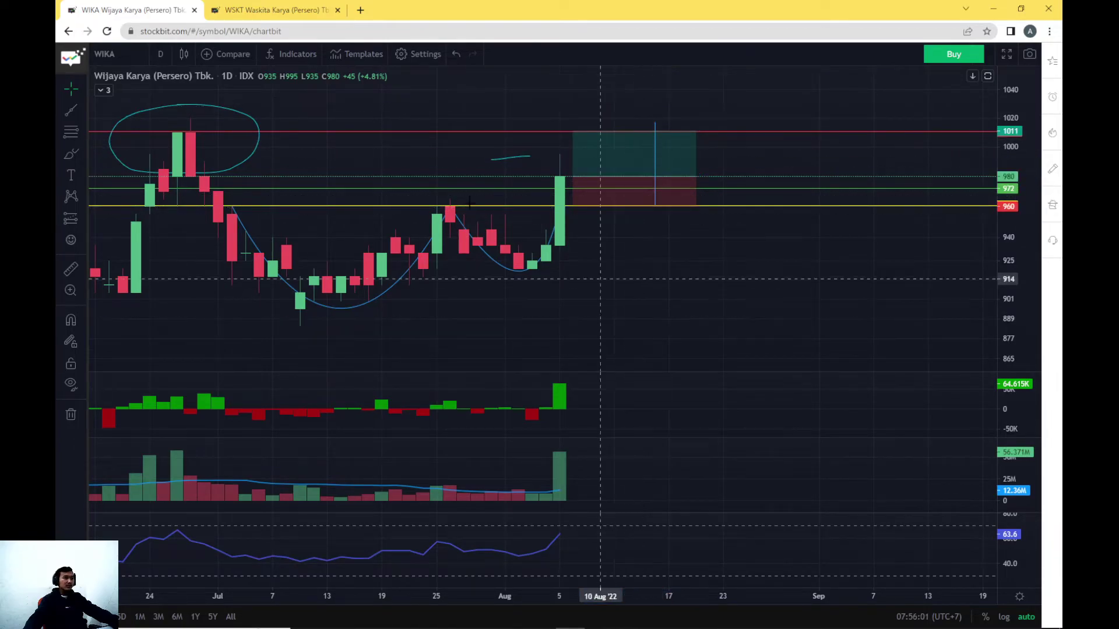
Load the WSKT chart and focus on the recent candles around the yellow consolidation box.
click(133, 54)
text(WSKT)
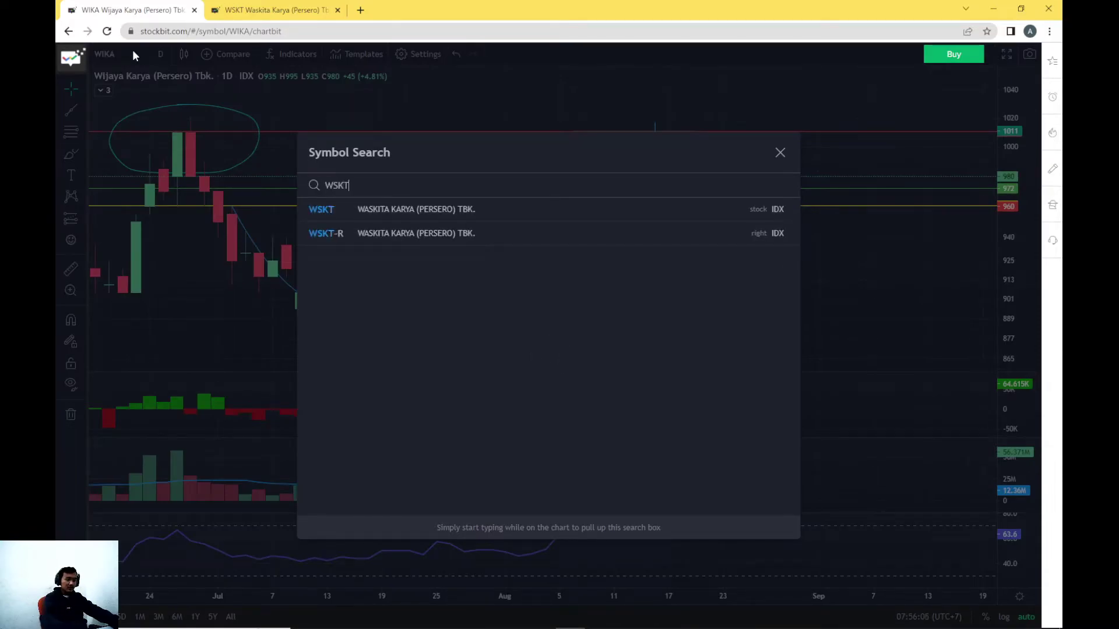
key(Return)
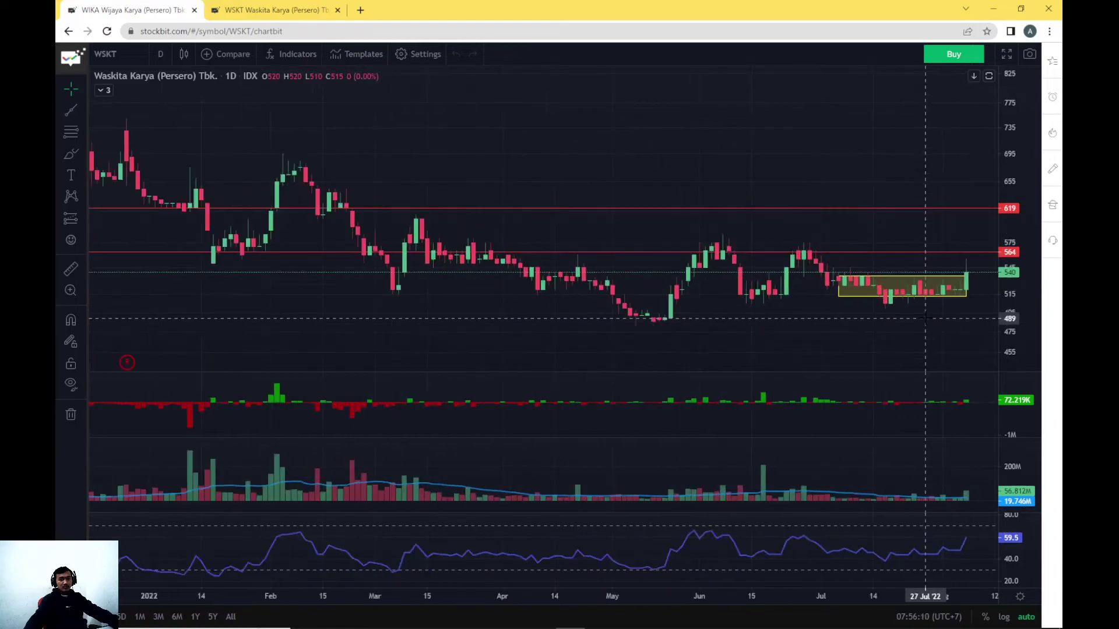
scroll(925, 319, up, 5)
drag(926, 318, 736, 314)
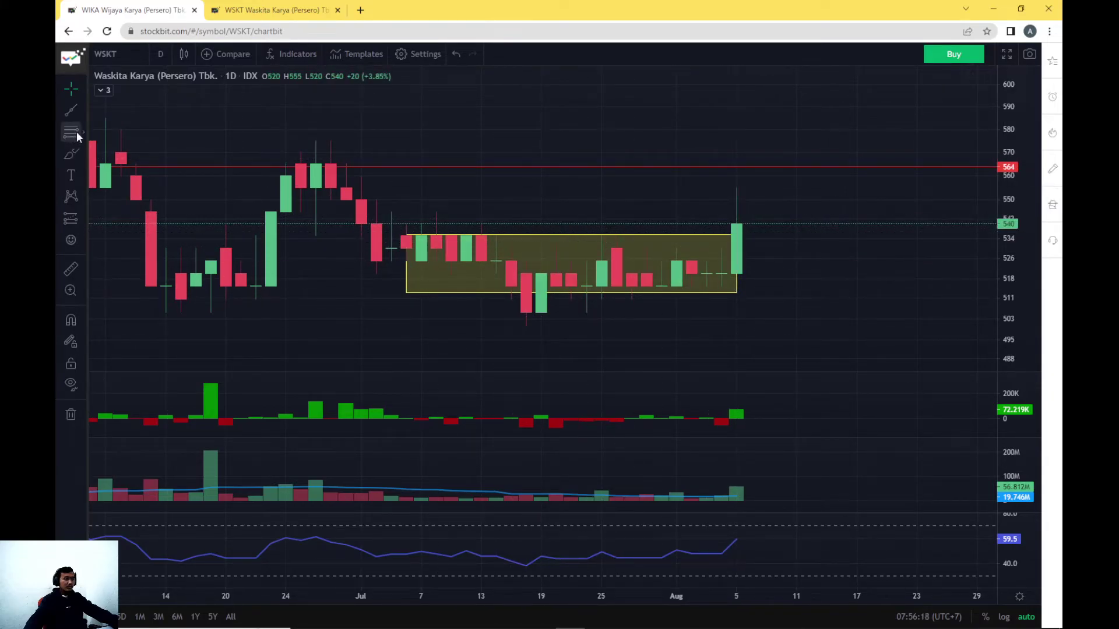
Project the yellow box's height above its upper edge with a vertical trend line drawn from 513 to 536, and delete the line.
click(82, 111)
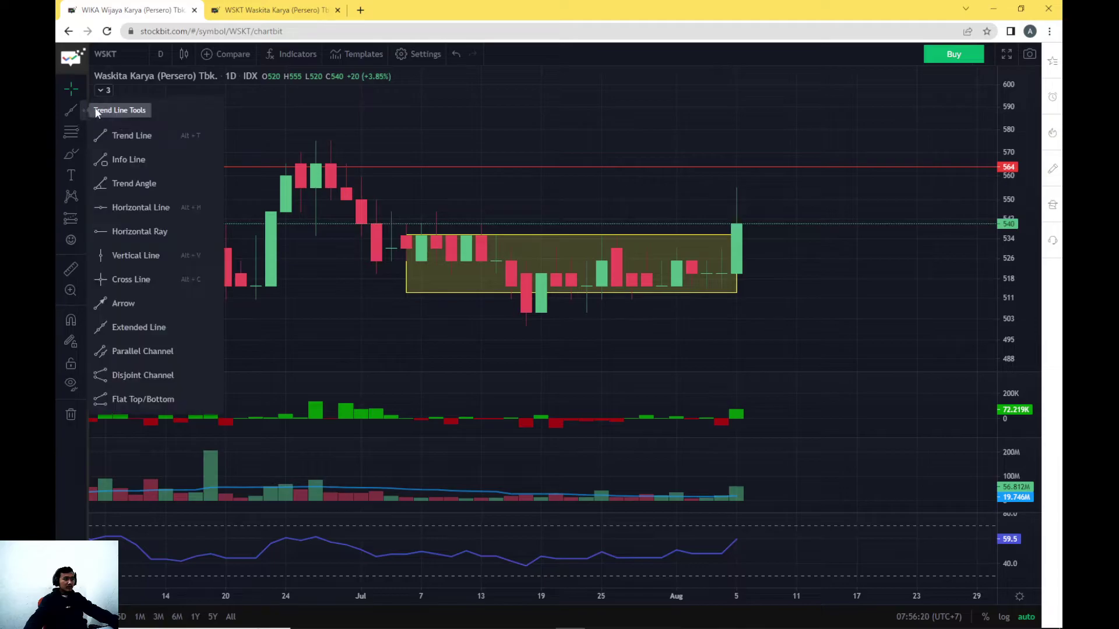
click(117, 110)
click(83, 109)
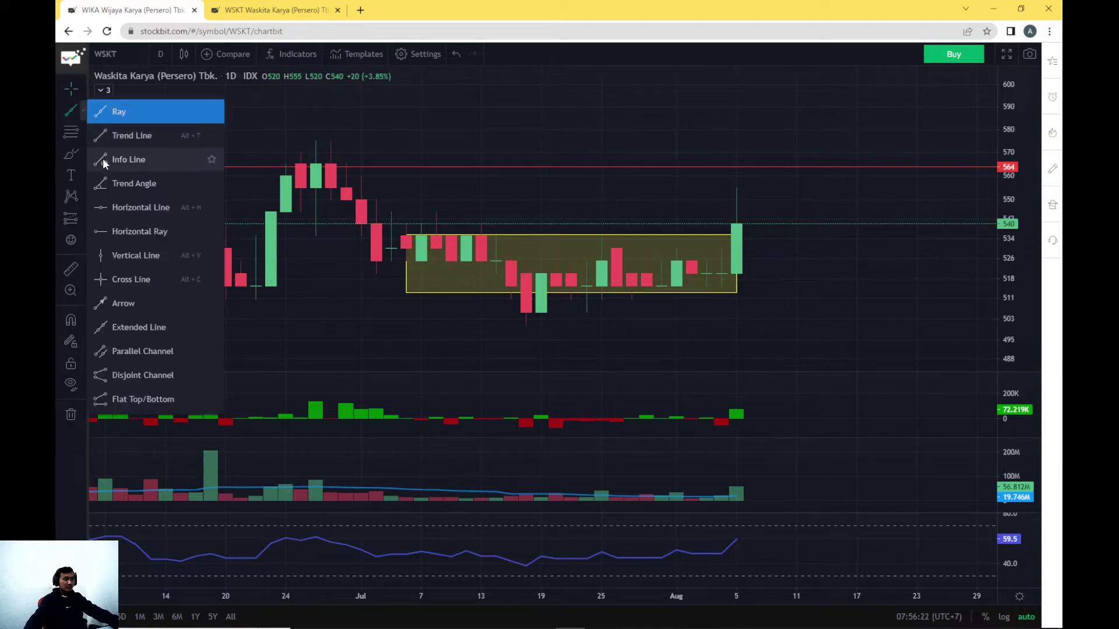
click(110, 133)
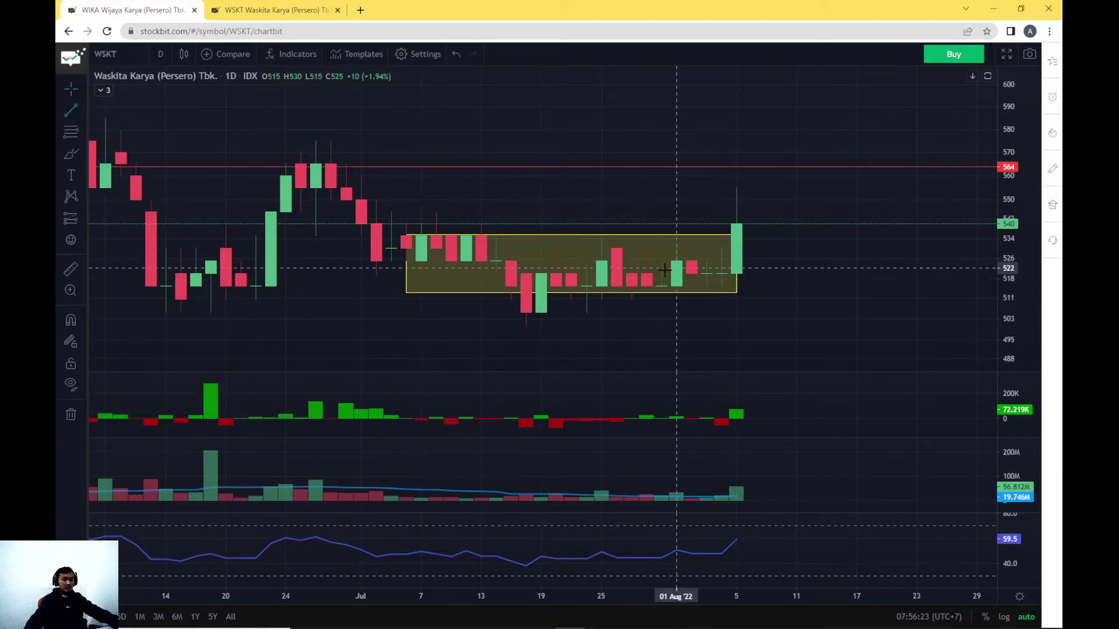
click(692, 294)
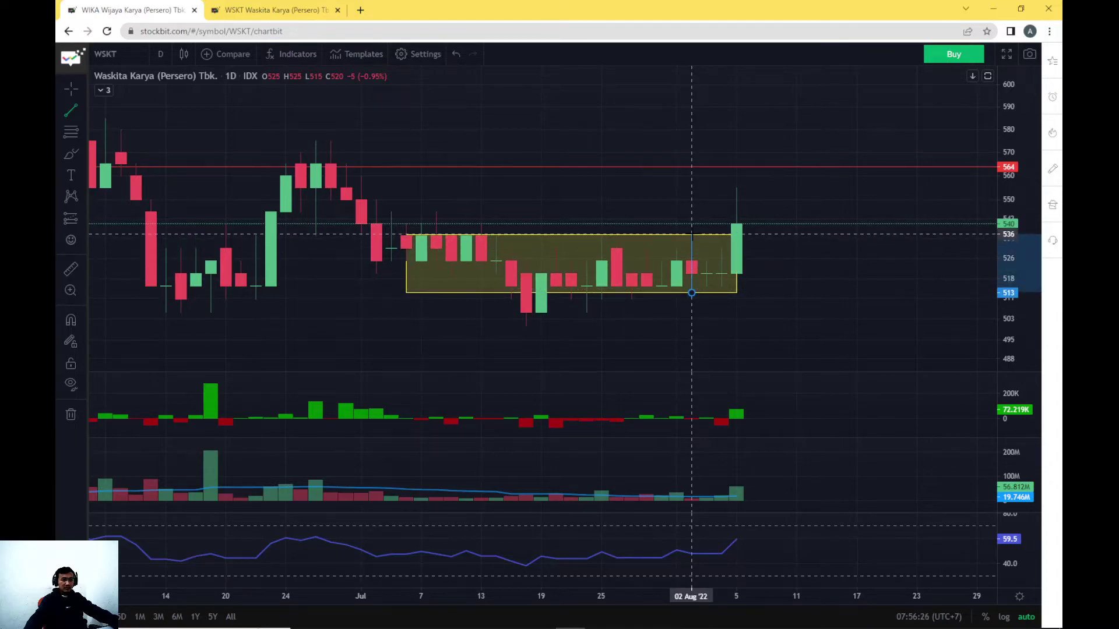
click(692, 234)
drag(687, 249, 750, 197)
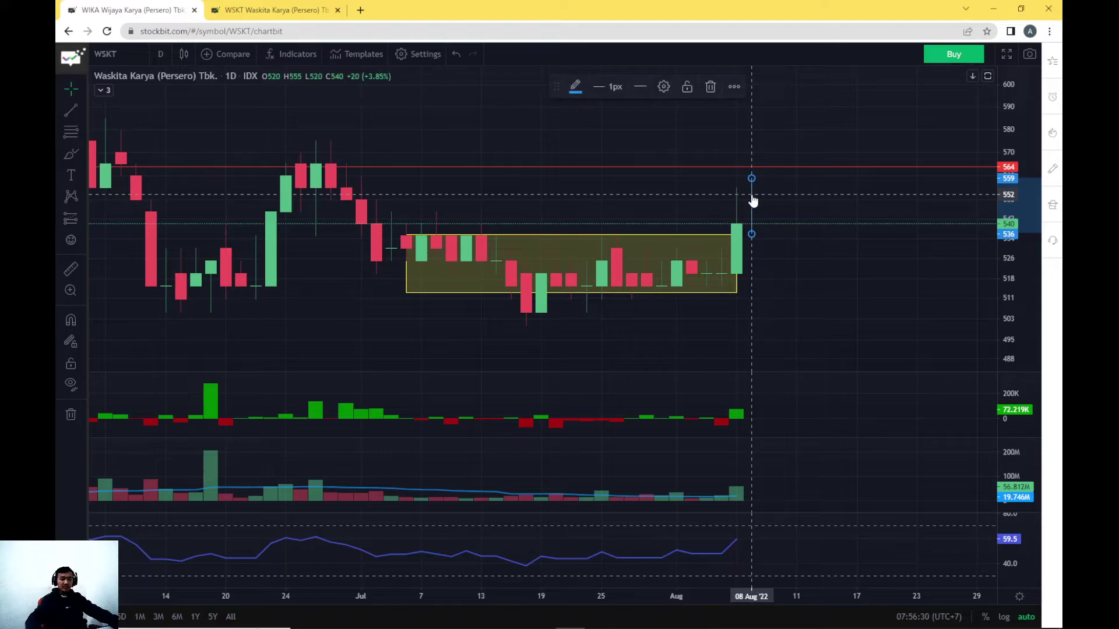
key(Delete)
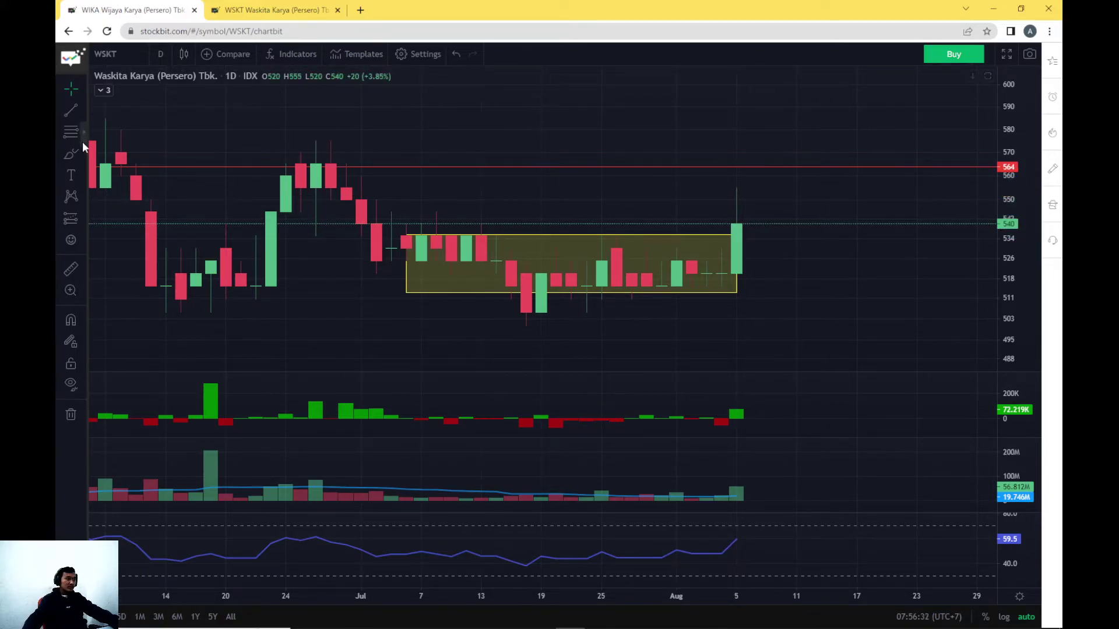
Place a long position at 08 Aug on the WSKT chart with entry 540, target 557 and stop 535.
click(80, 218)
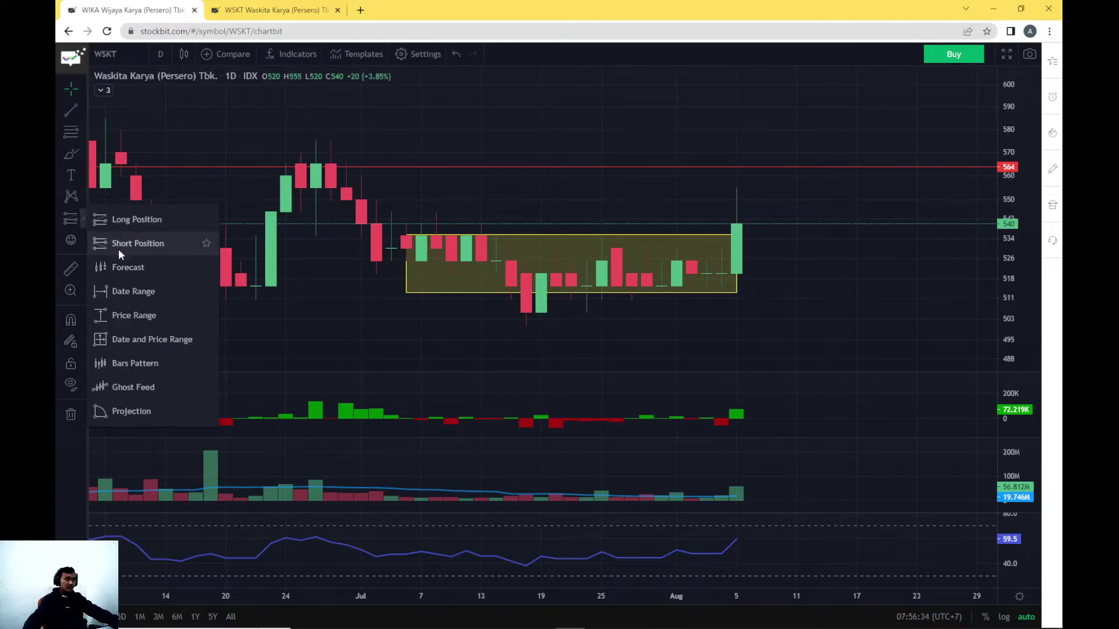
click(120, 225)
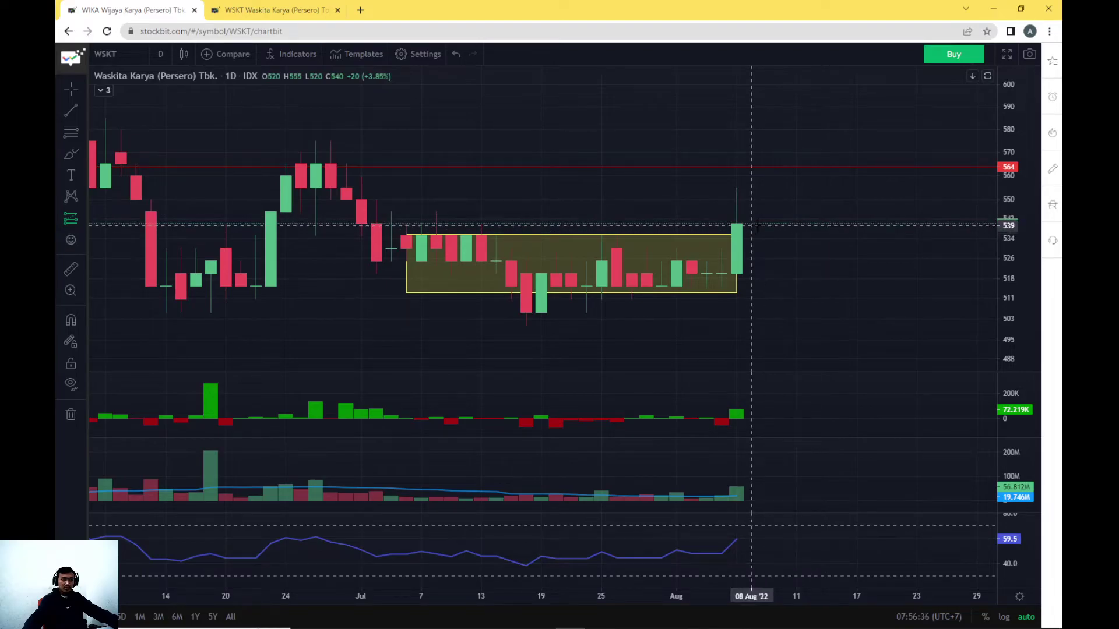
click(758, 224)
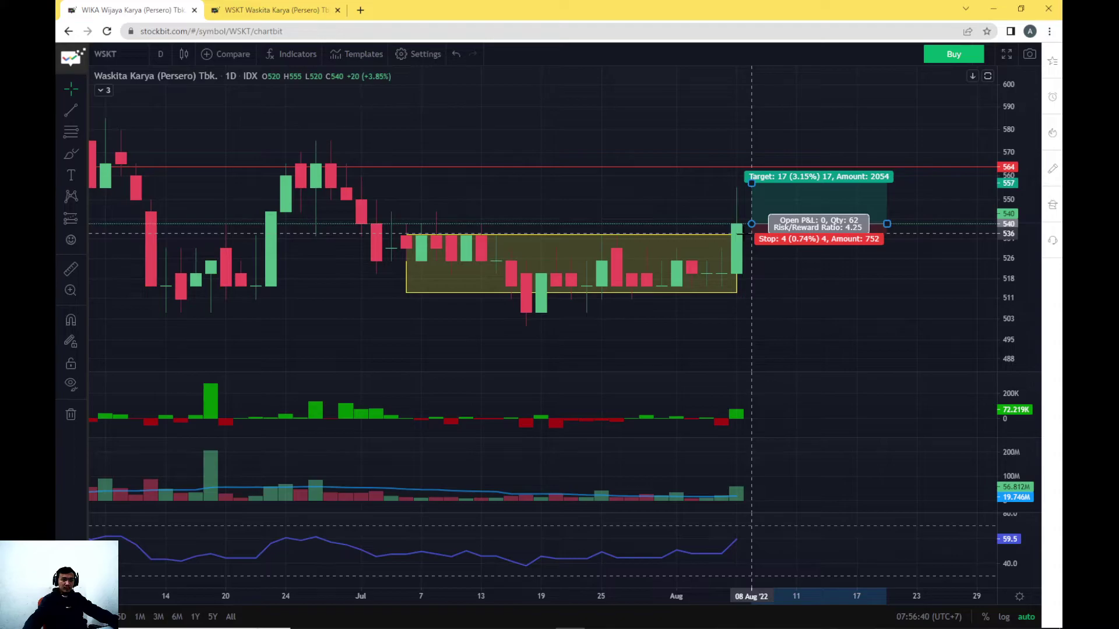
drag(739, 233, 743, 235)
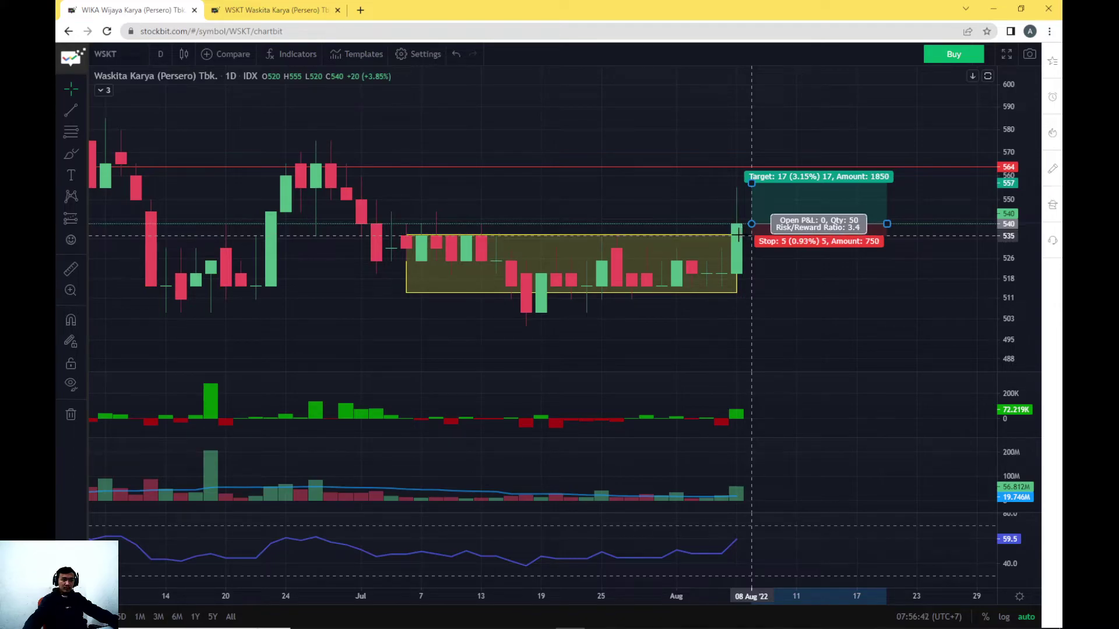
Raise the target of the WSKT long position to 564, level with the red horizontal line.
click(738, 233)
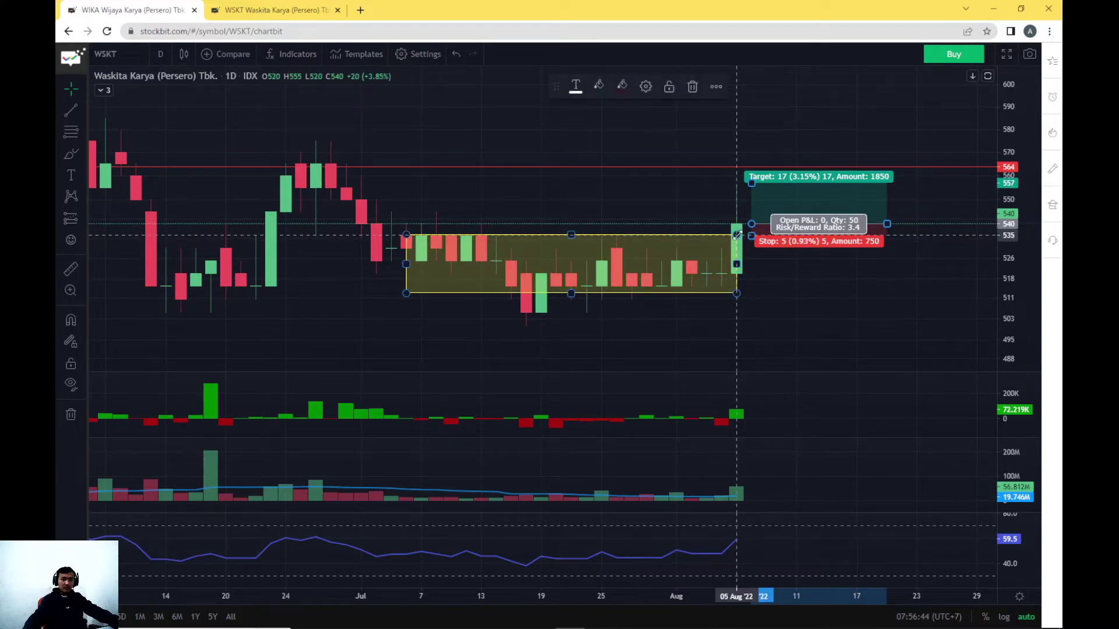
drag(751, 183, 751, 166)
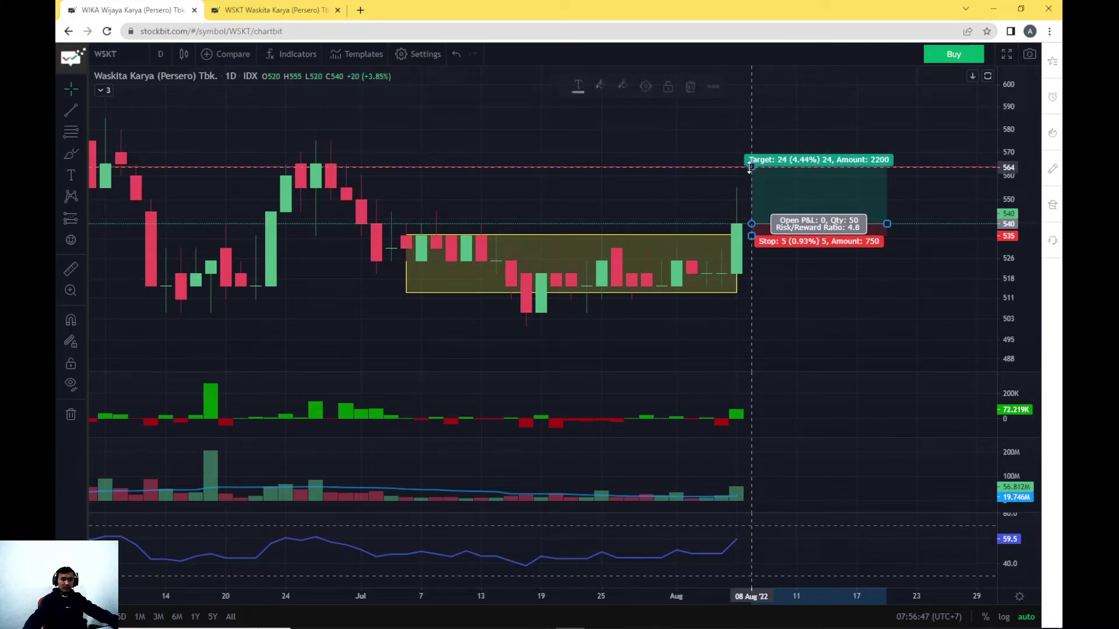
click(803, 285)
click(784, 230)
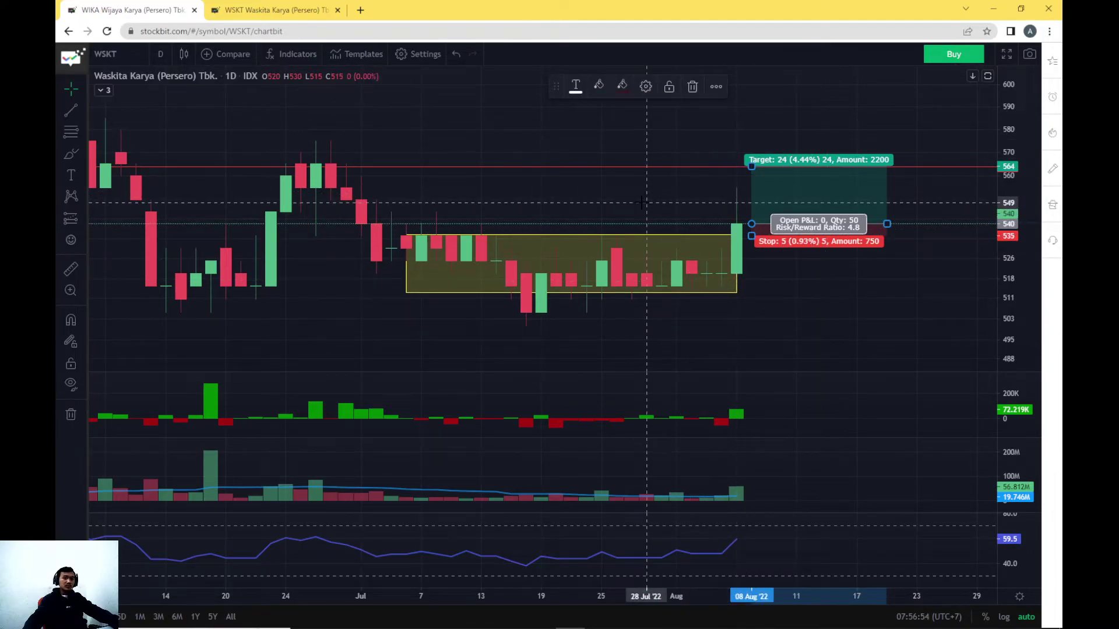
Open the peer comparison on the WSKT company page.
key(alt+Left)
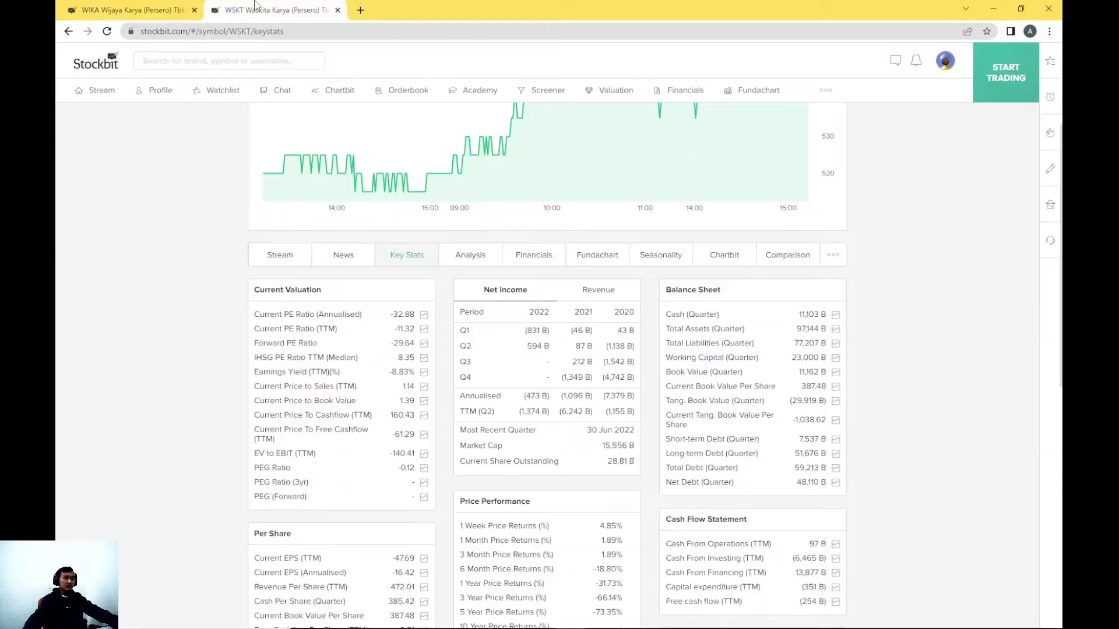
click(140, 10)
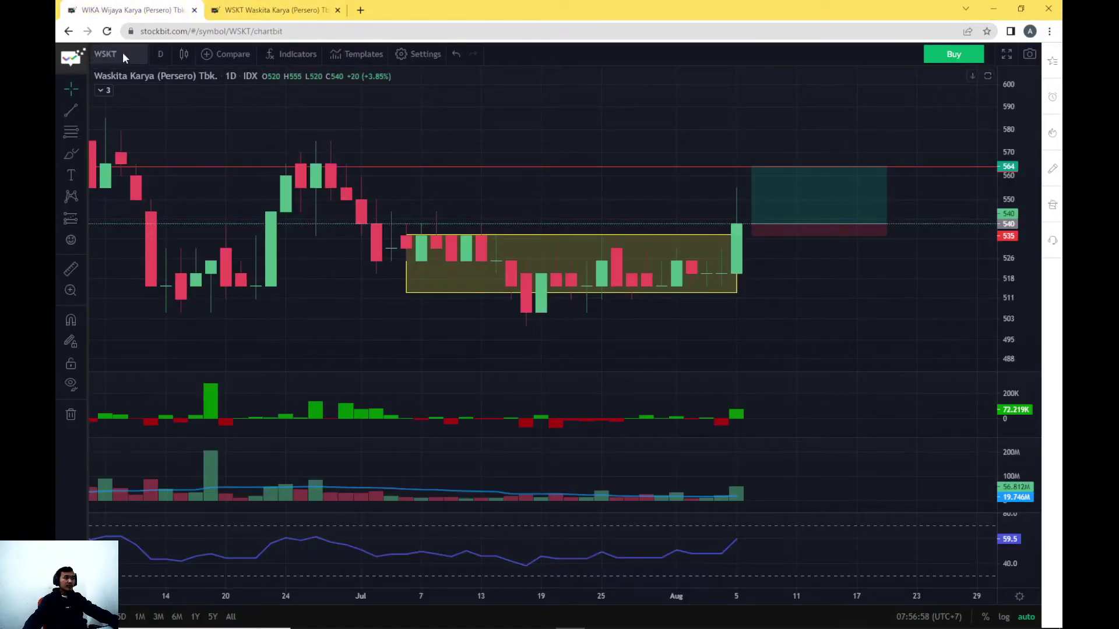
click(254, 10)
click(775, 255)
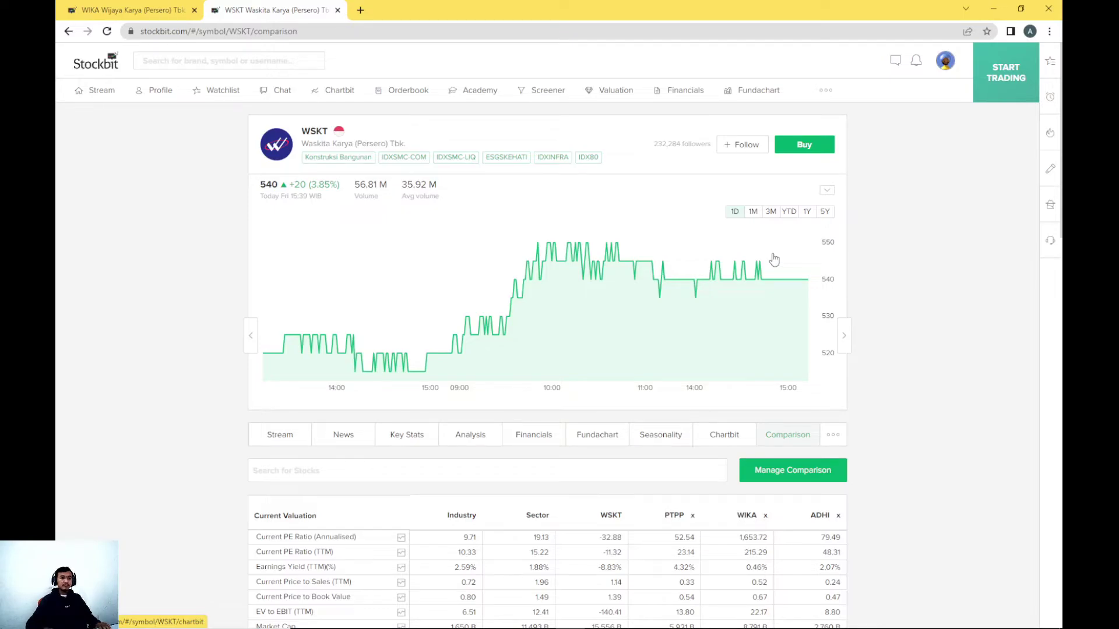
Examine the valuation, profitability, management effectiveness and solvency figures of WSKT against PTPP, WIKA and ADHI.
scroll(792, 327, down, 2)
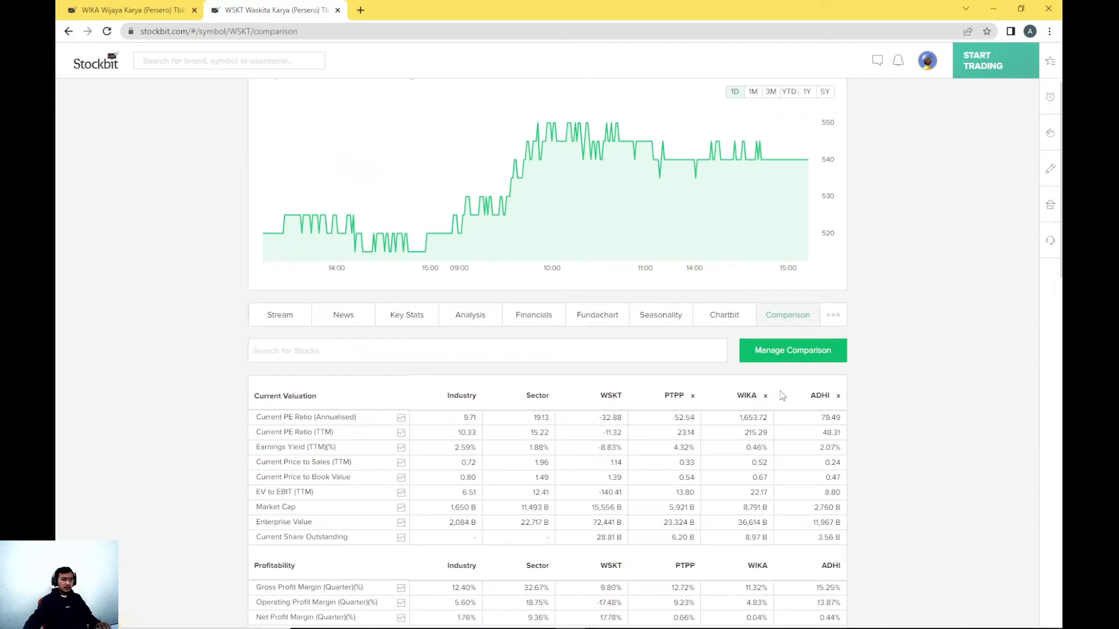
scroll(782, 395, down, 1)
scroll(782, 395, down, 1)
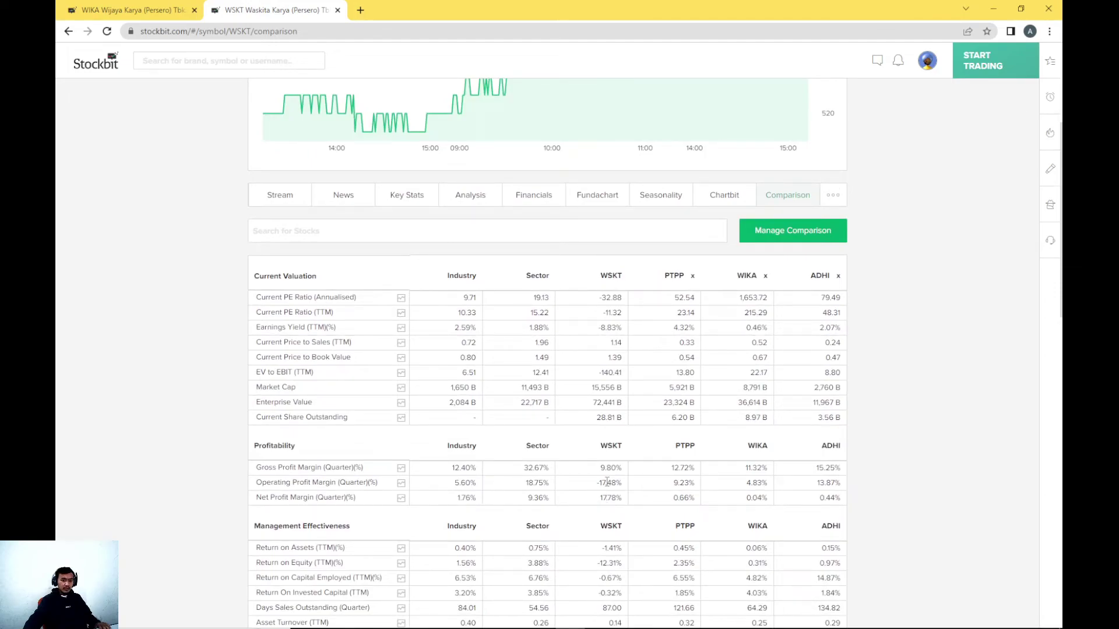
scroll(755, 495, down, 1)
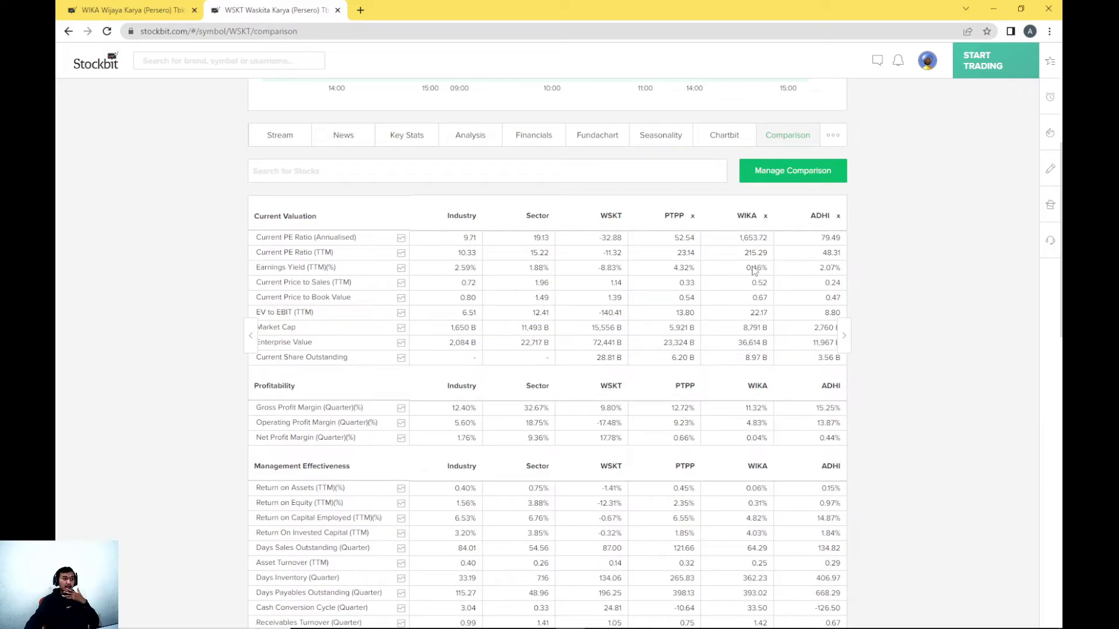
scroll(579, 542, down, 3)
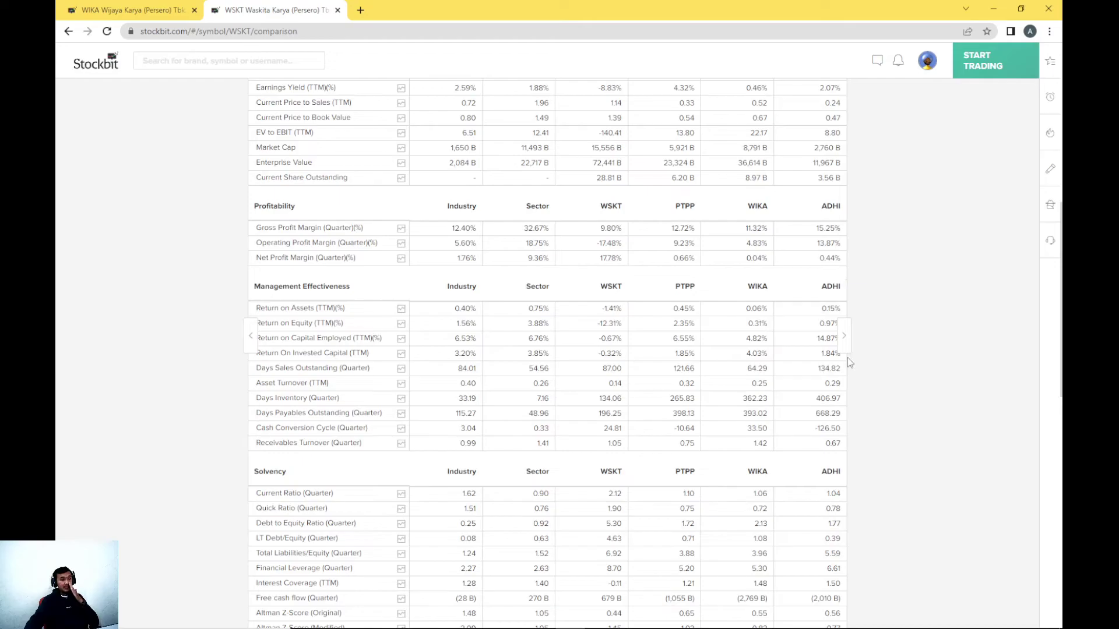
scroll(847, 358, down, 2)
scroll(847, 356, up, 9)
scroll(847, 358, down, 2)
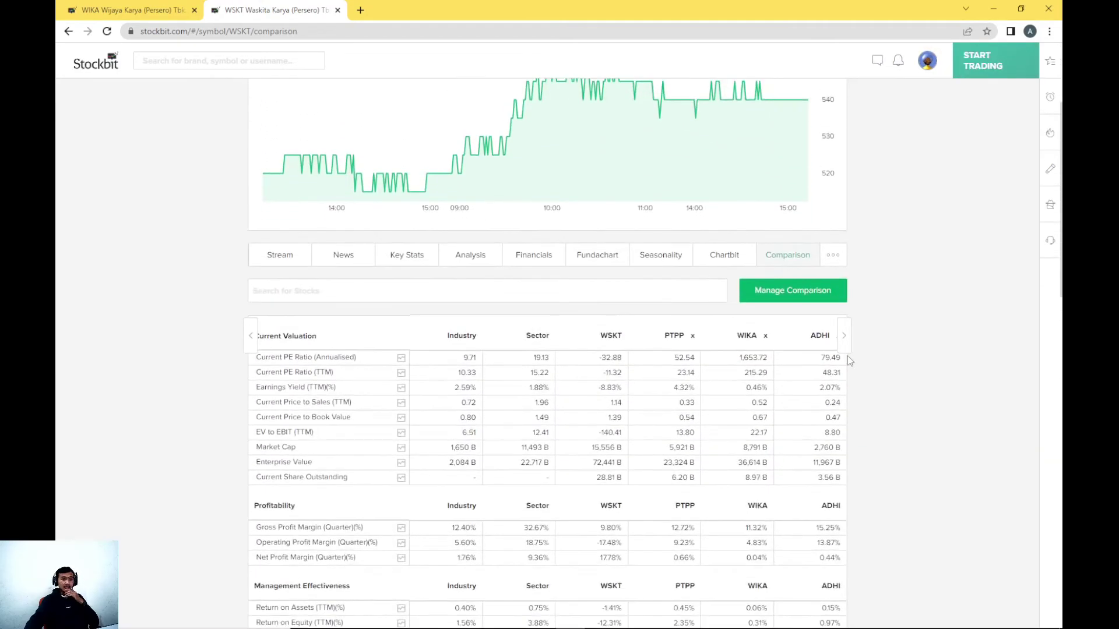
scroll(847, 355, down, 2)
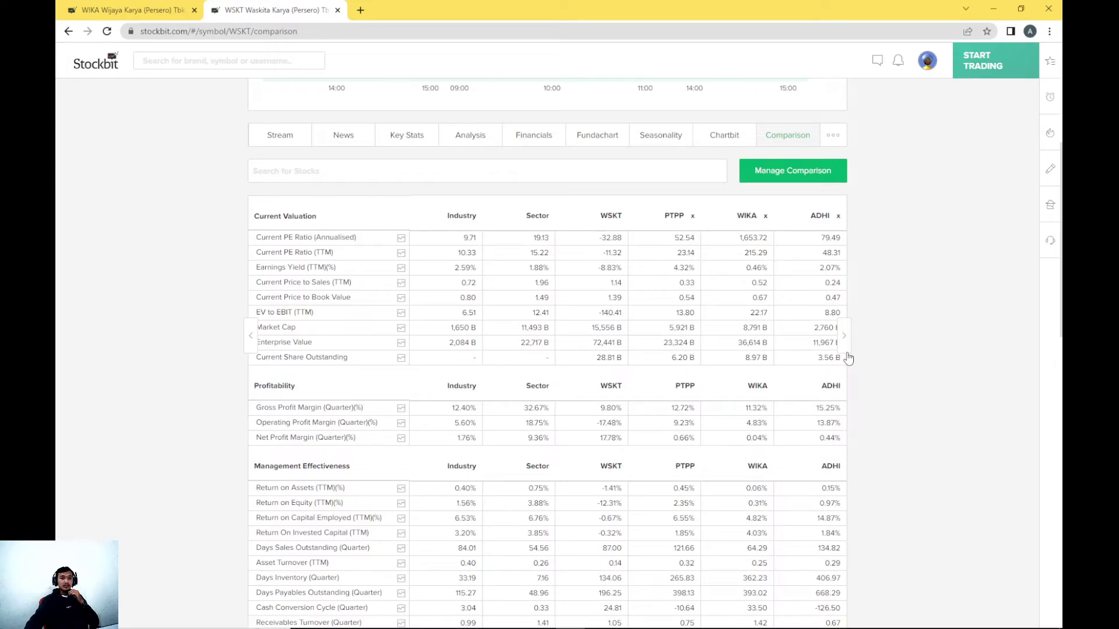
Remove PTPP from the comparison and add it again as the last stock after ADHI.
click(692, 217)
click(623, 168)
text(ptpp)
key(Return)
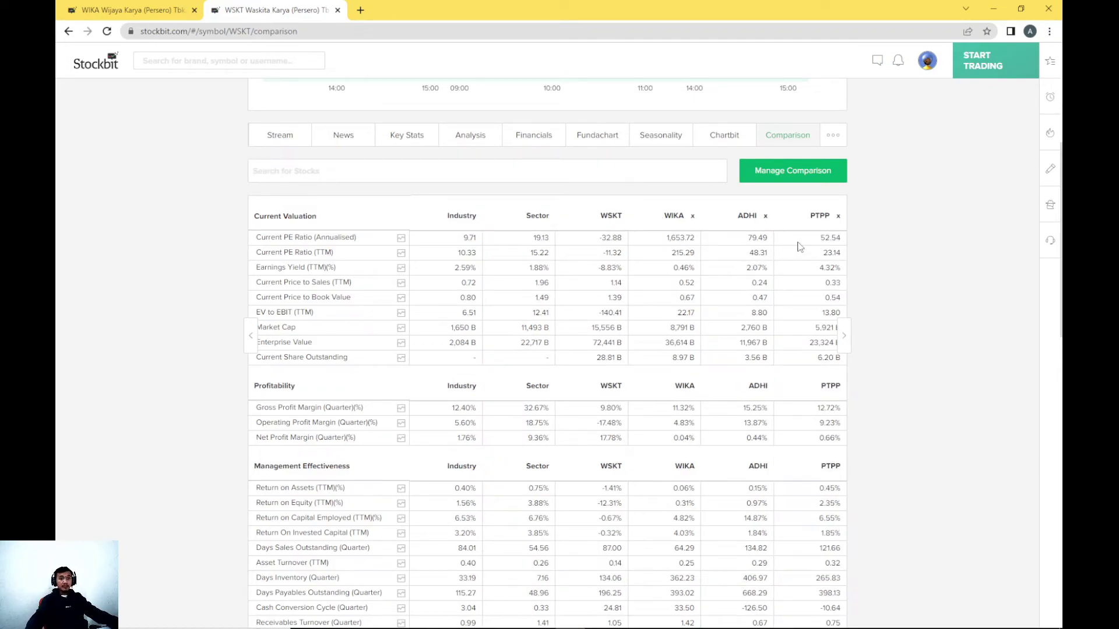
Compare the trailing twelve-month PE ratios of PTPP and ADHI in the comparison table.
drag(824, 253, 842, 254)
click(809, 260)
drag(766, 251, 732, 249)
double_click(758, 253)
click(739, 255)
click(81, 9)
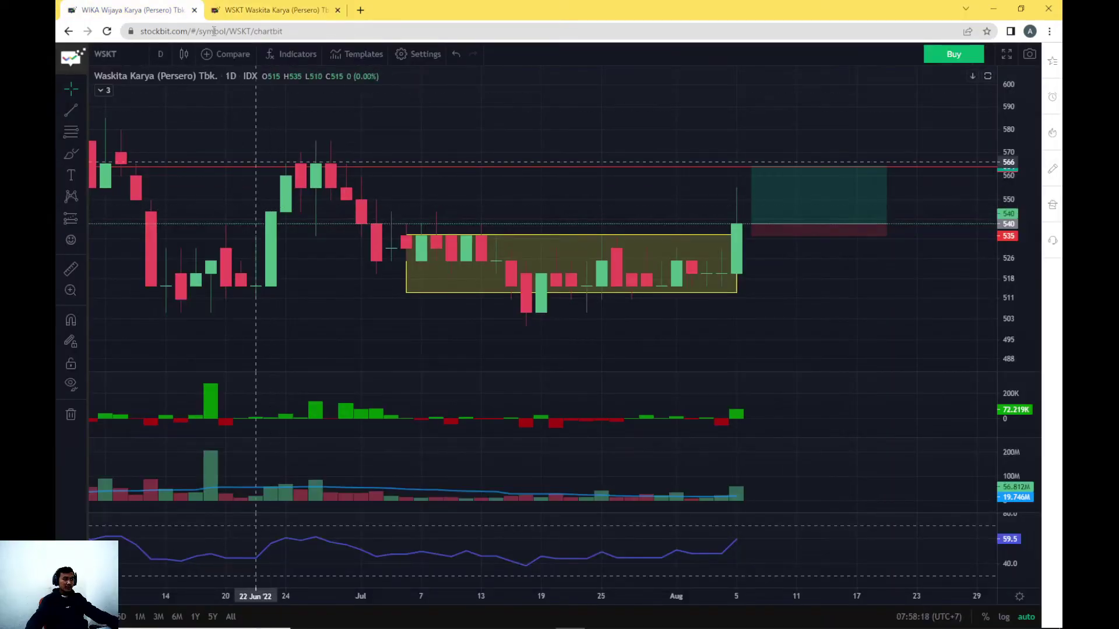
click(277, 7)
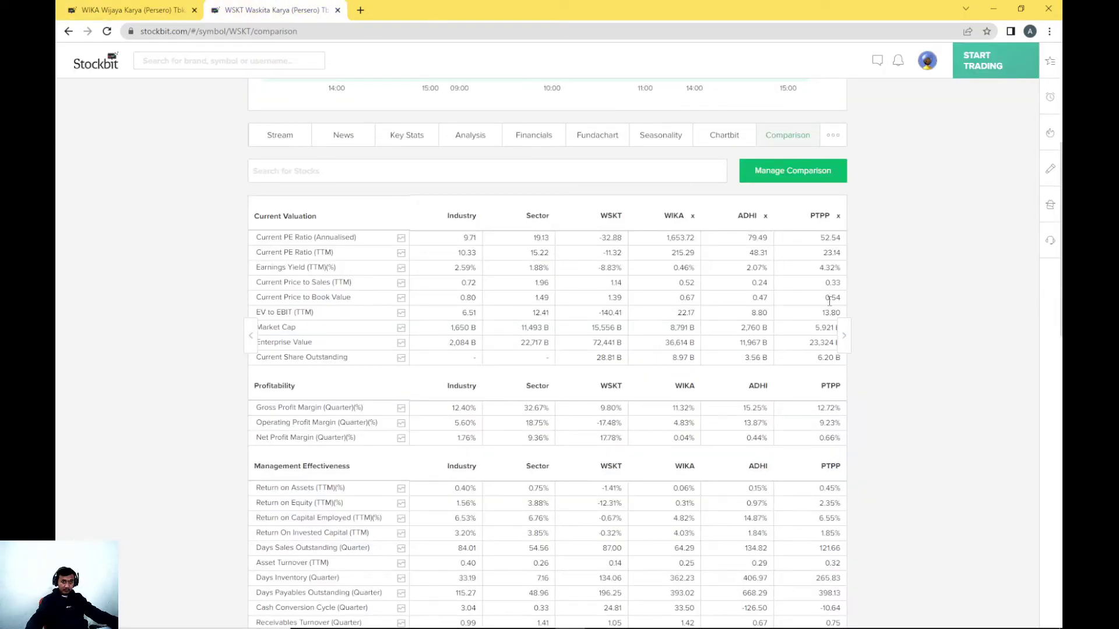
Review PTPP's figures against its peers from profitability and solvency down to dividend, price performance and balance sheet.
scroll(830, 307, down, 4)
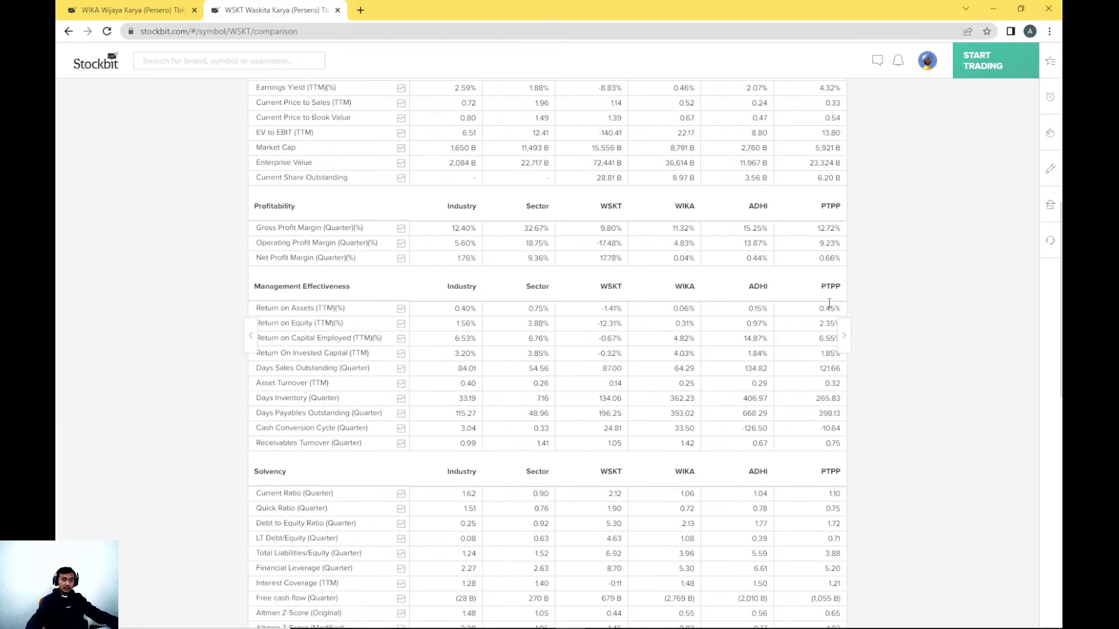
scroll(830, 307, up, 4)
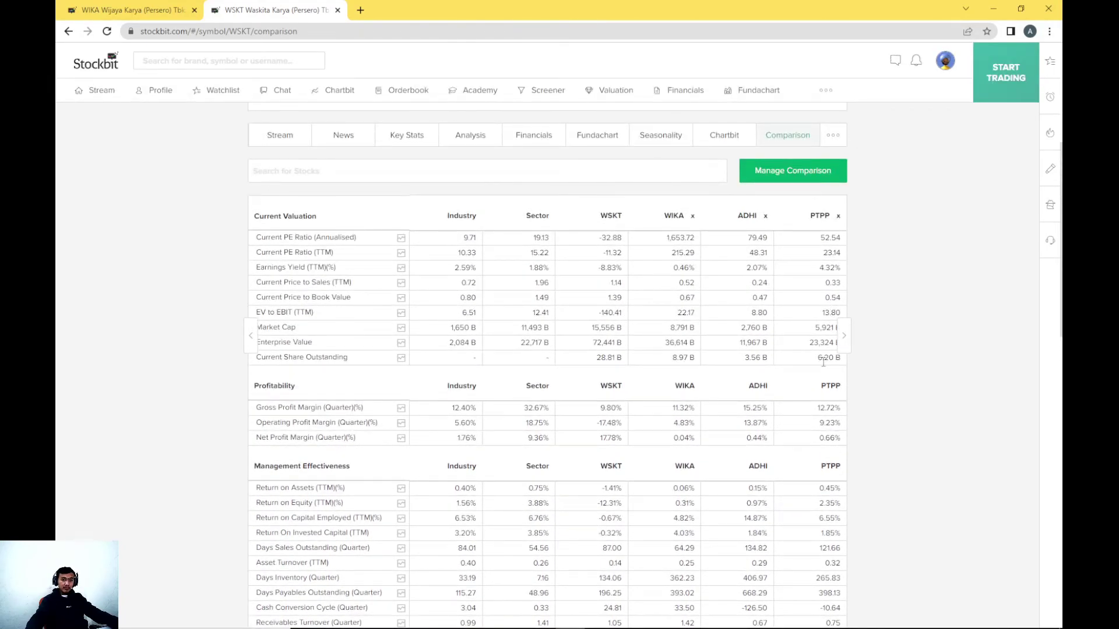
scroll(816, 453, down, 2)
scroll(816, 452, down, 5)
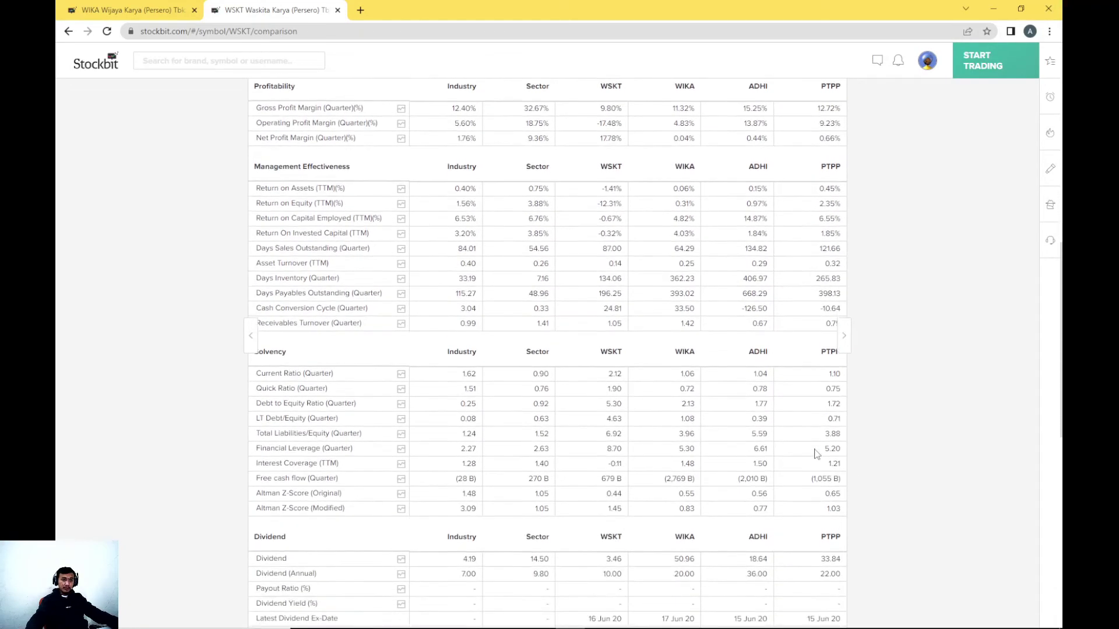
scroll(815, 454, down, 3)
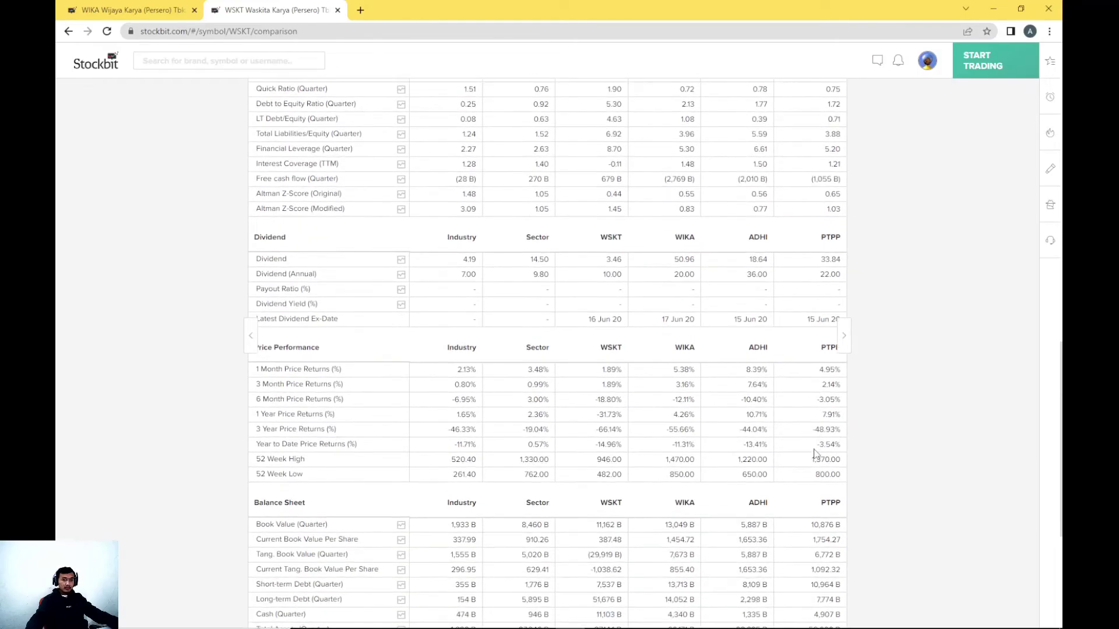
scroll(815, 453, up, 6)
scroll(815, 453, up, 8)
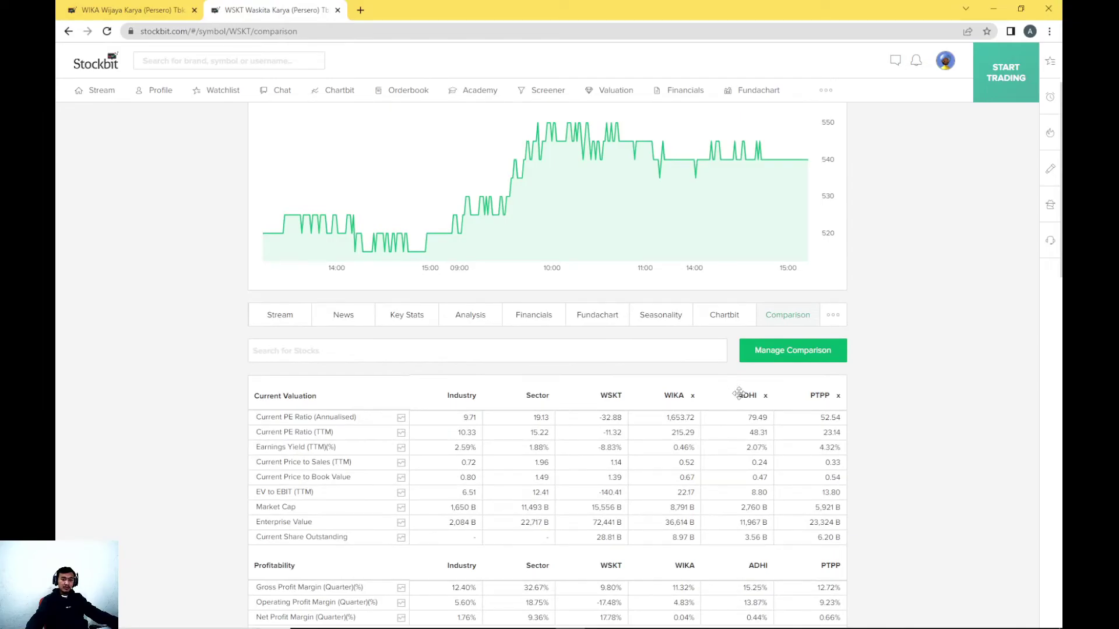
scroll(758, 446, down, 2)
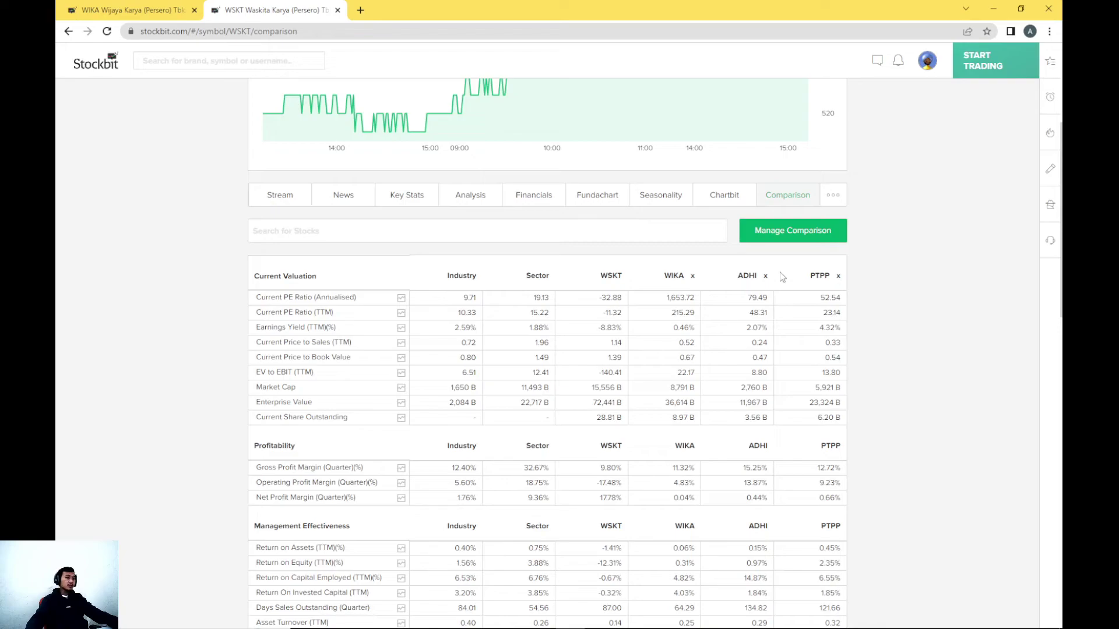
scroll(782, 276, down, 4)
scroll(782, 277, up, 3)
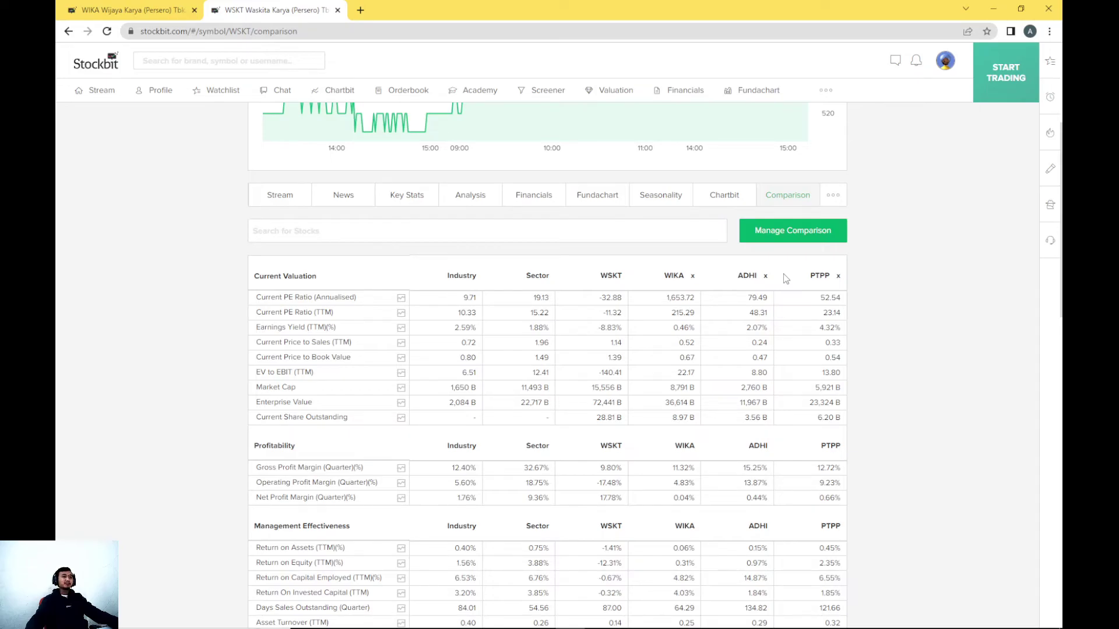
scroll(785, 279, up, 4)
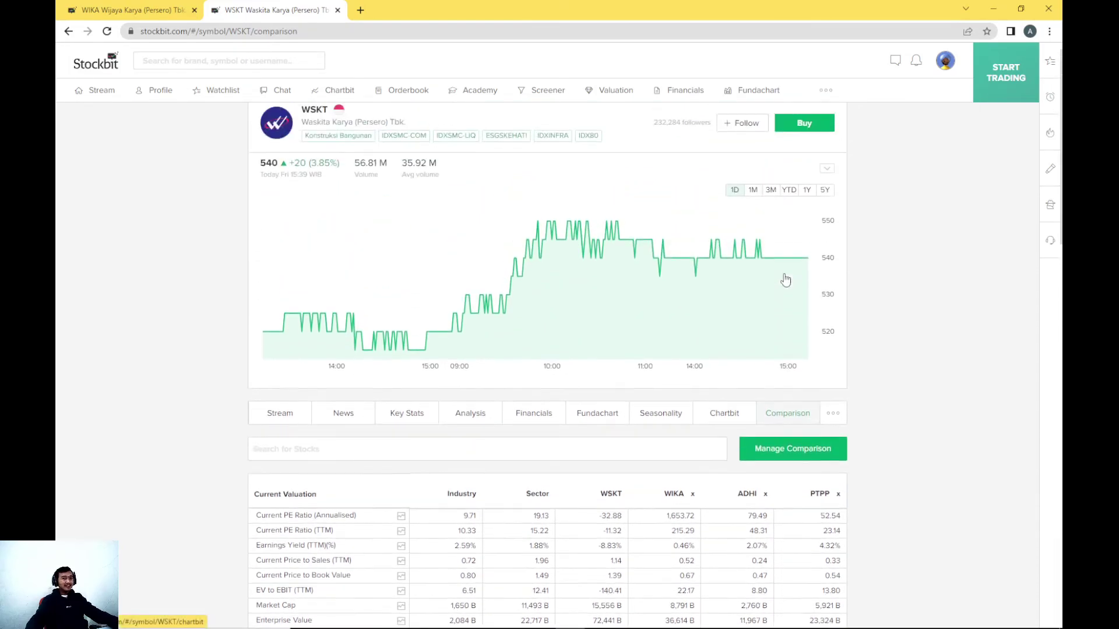
scroll(785, 279, down, 3)
scroll(785, 280, down, 1)
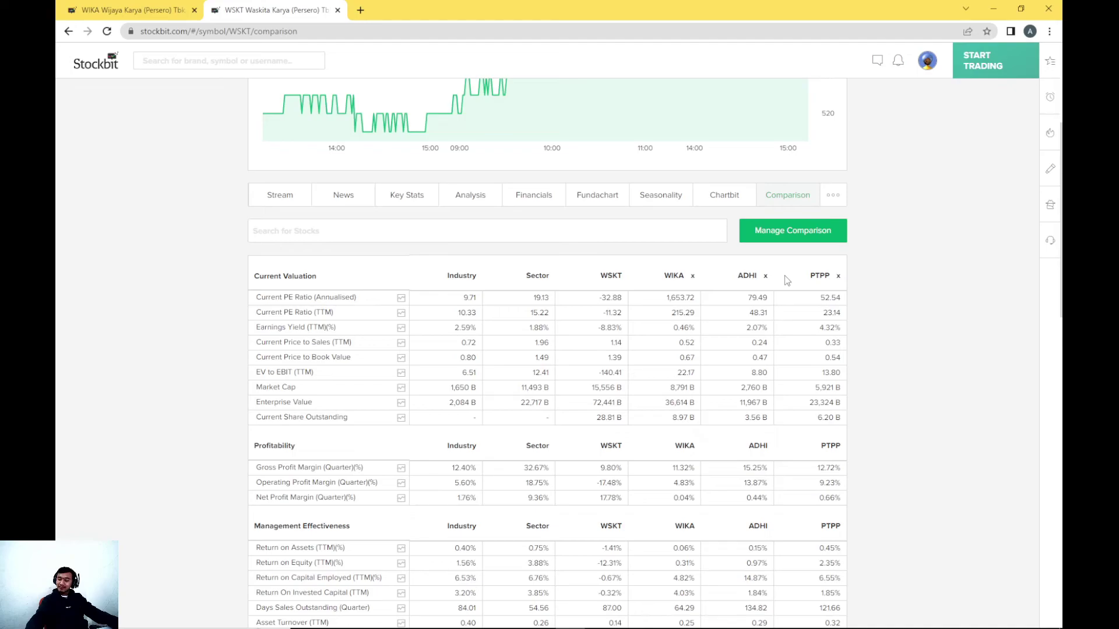